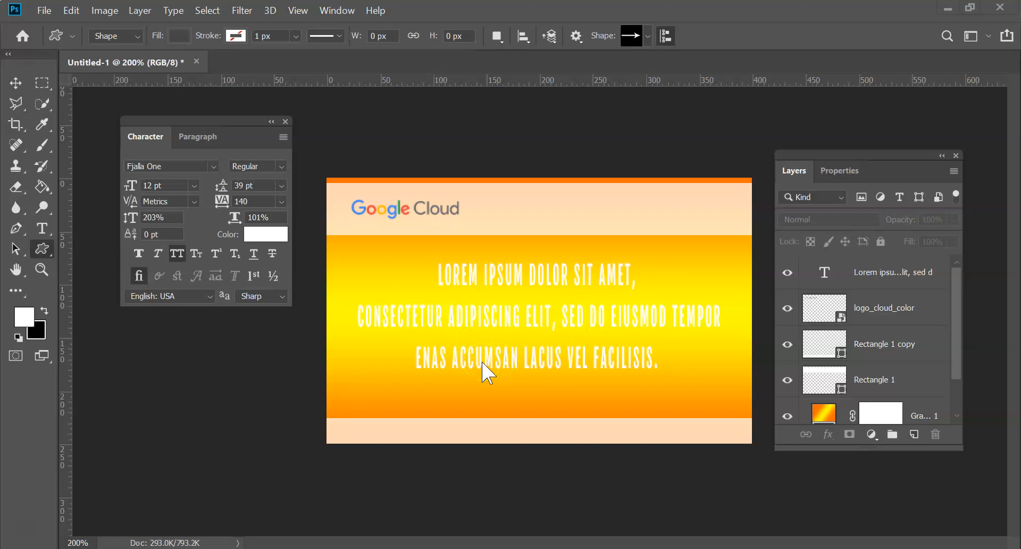
# Set the canvas width to 375 pixels, keeping the centre anchor, and accept the clipping.
pyautogui.click(122, 11)
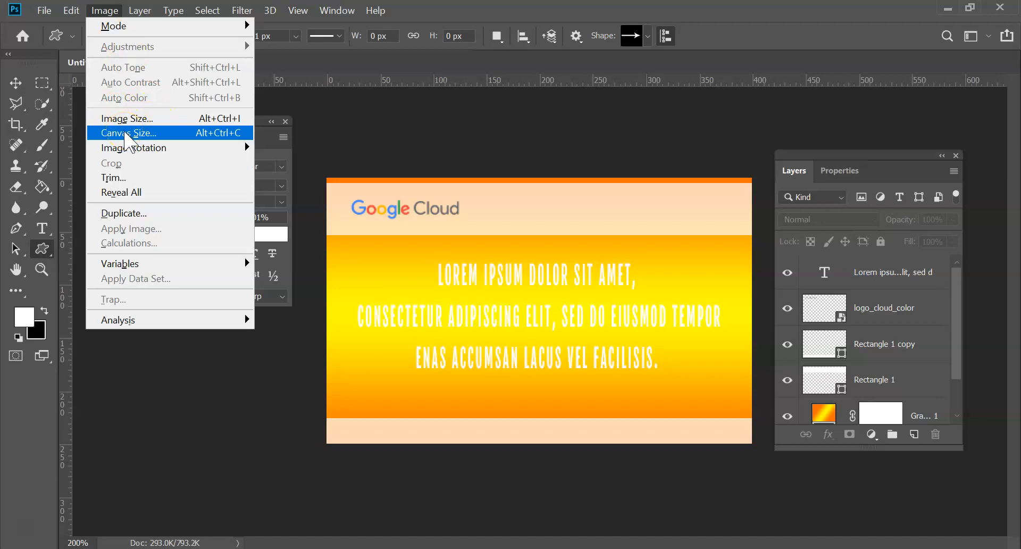
pyautogui.click(128, 137)
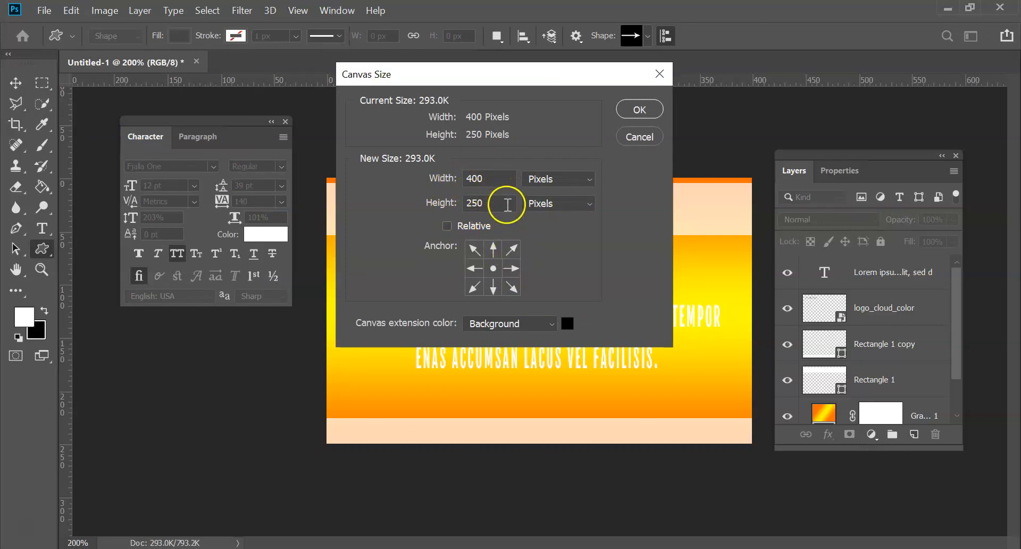
pyautogui.click(478, 177)
pyautogui.doubleClick(478, 177)
pyautogui.write('375')
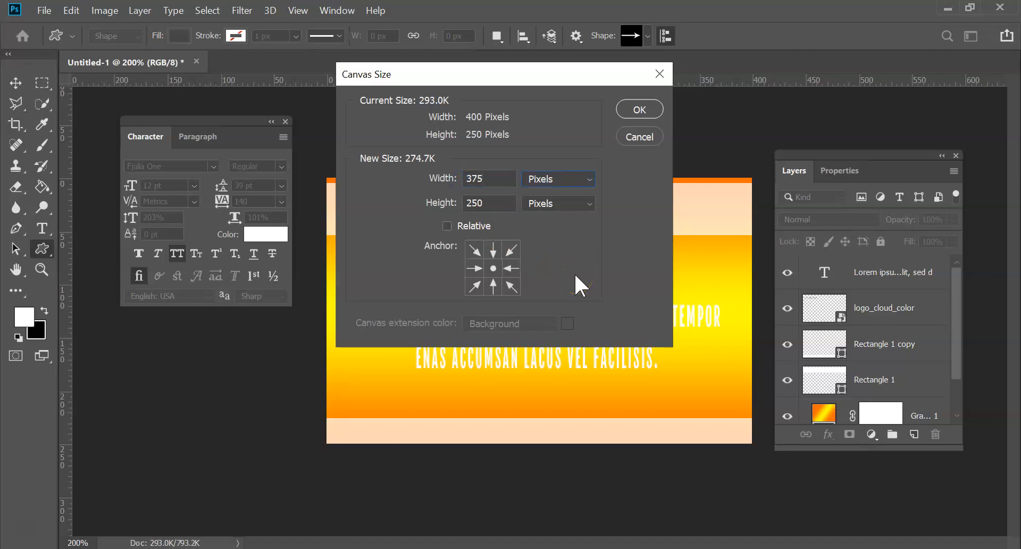
pyautogui.click(633, 111)
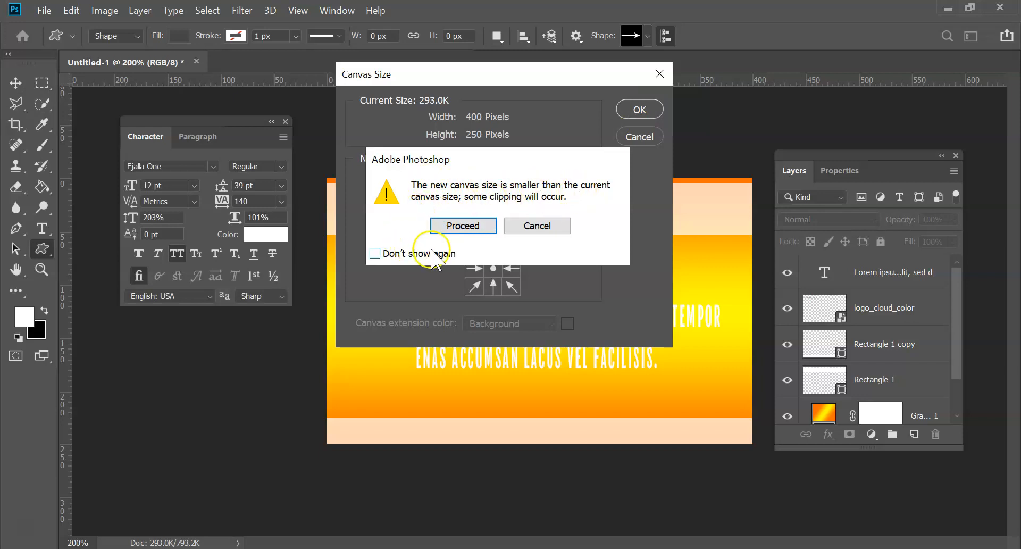
pyautogui.click(470, 225)
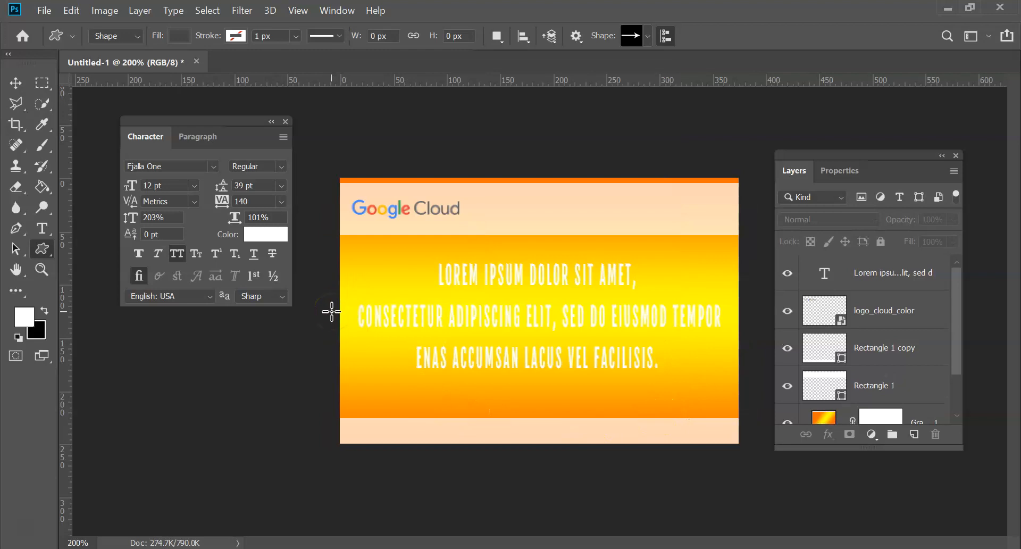
# Check the document's canvas size settings without changing them.
pyautogui.click(98, 12)
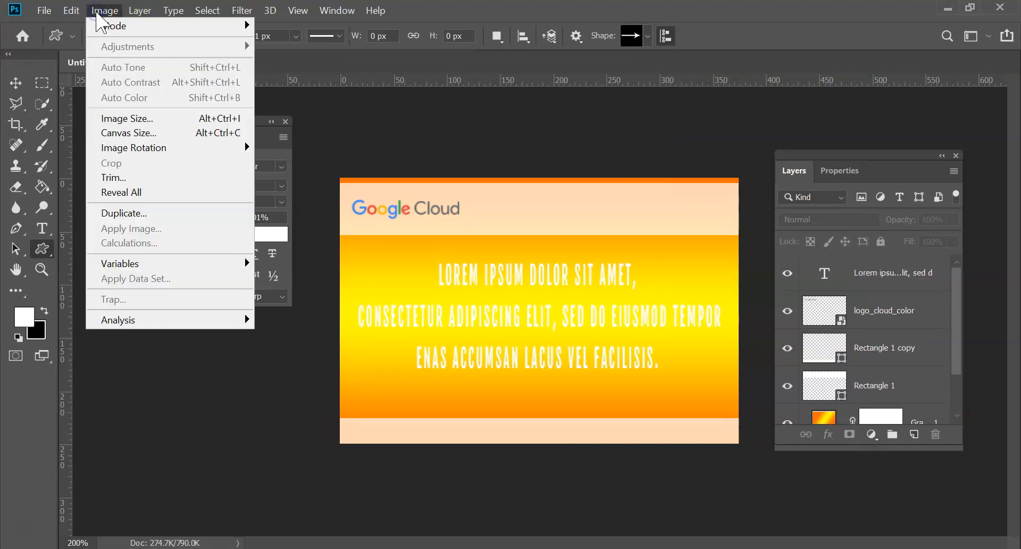
pyautogui.click(146, 132)
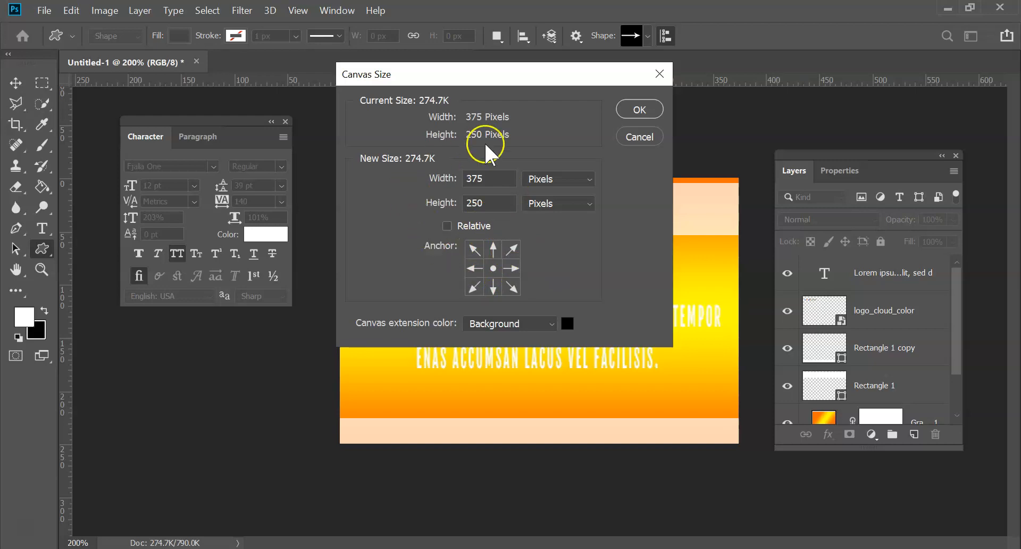
pyautogui.click(636, 114)
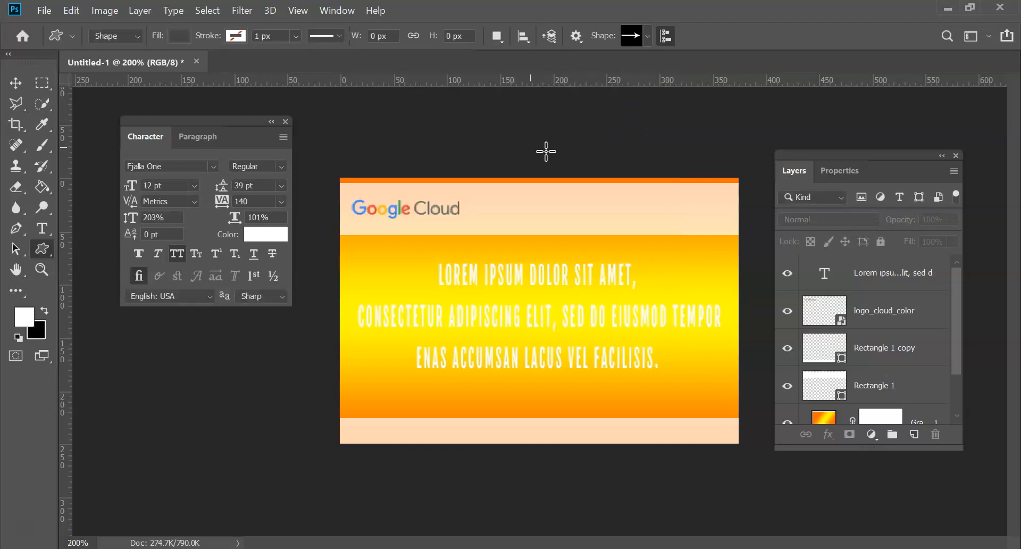
# Open the image size settings and switch the width and height units to pixels.
pyautogui.click(105, 11)
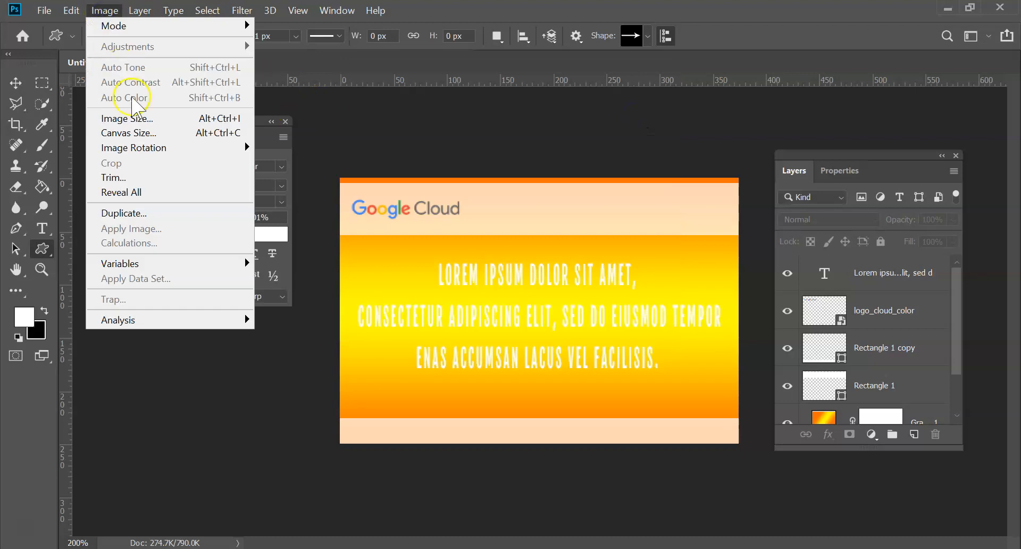
pyautogui.click(140, 117)
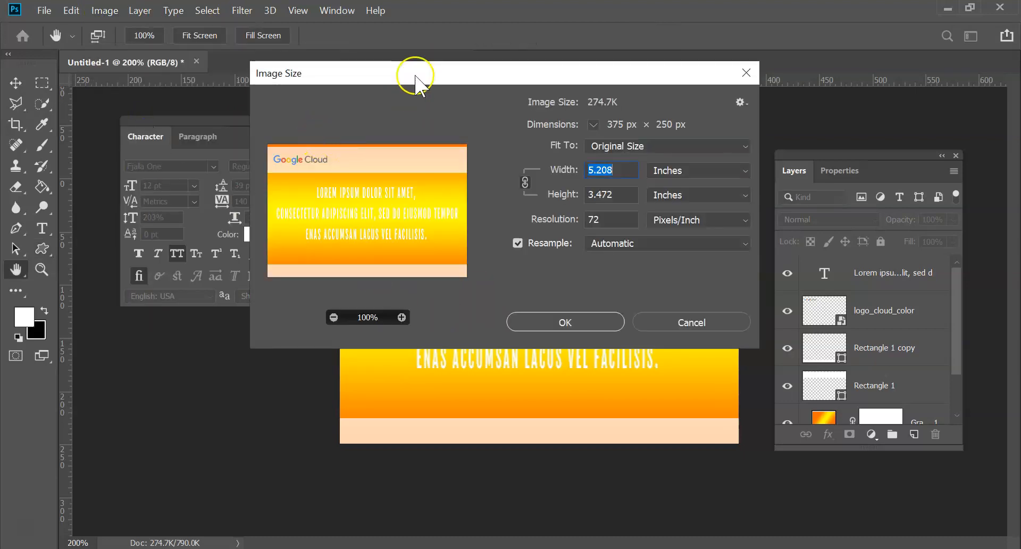
pyautogui.moveTo(407, 87); pyautogui.dragTo(729, 14)
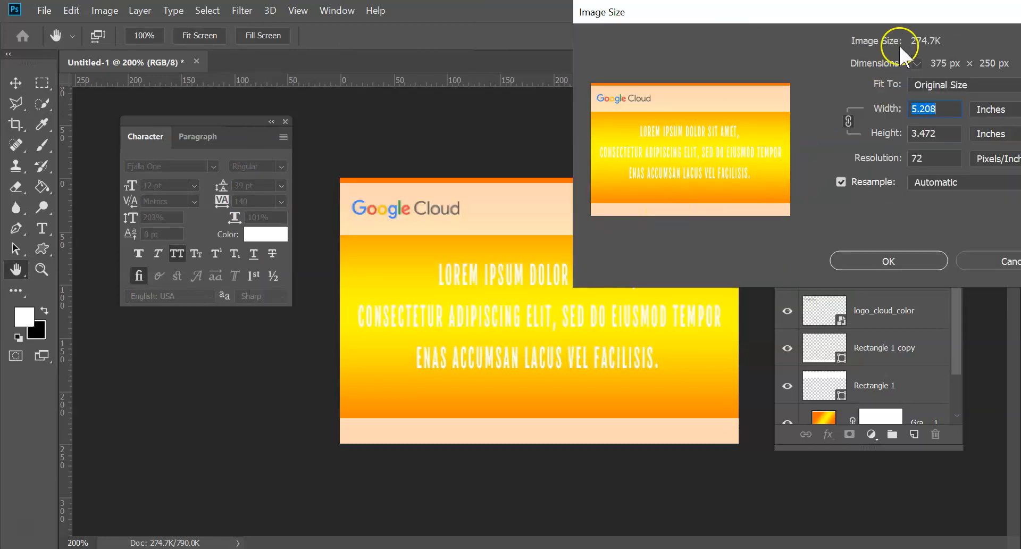
pyautogui.moveTo(884, 16); pyautogui.dragTo(768, 24)
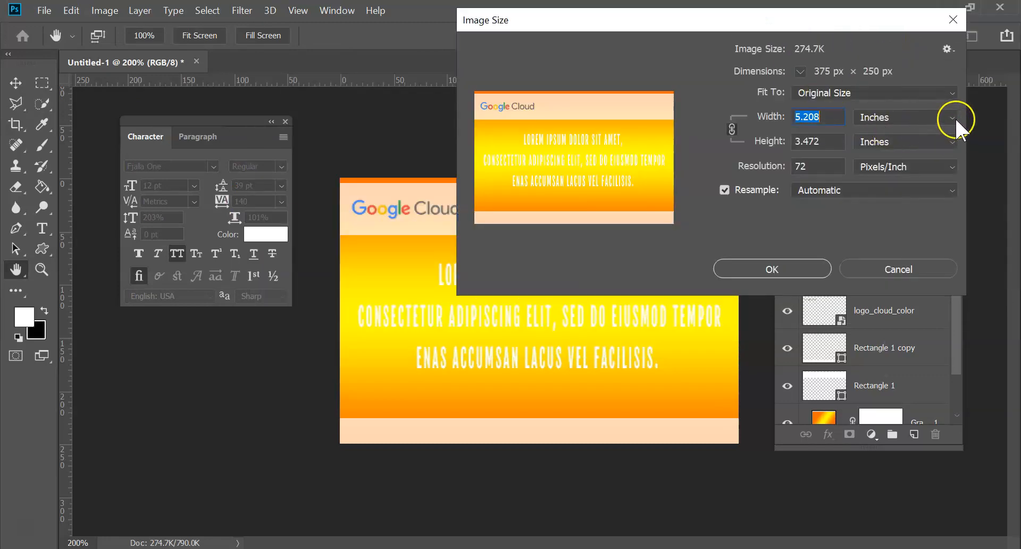
pyautogui.click(955, 117)
pyautogui.click(914, 142)
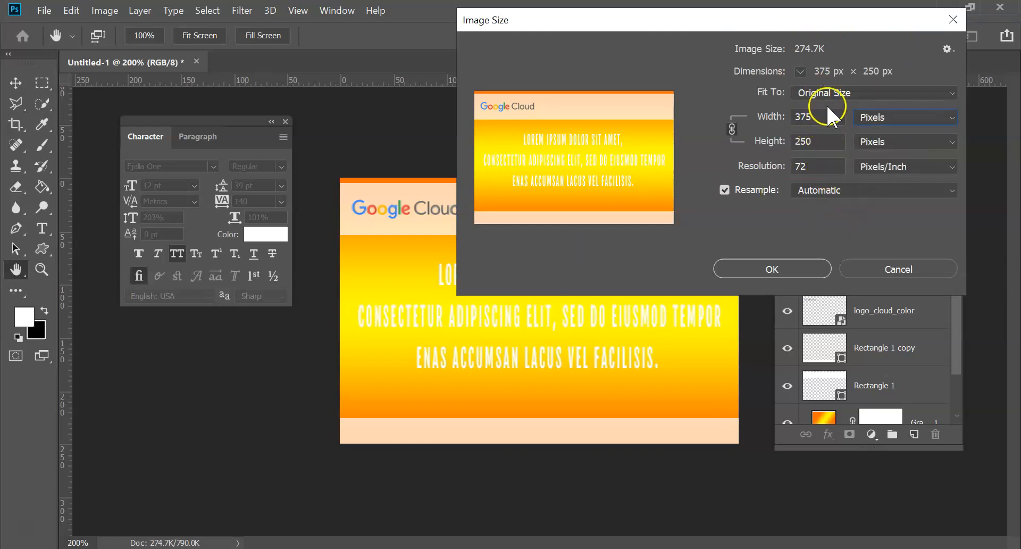
# Set the image height to 225 pixels.
pyautogui.click(823, 140)
pyautogui.press('BackSpace')
pyautogui.press('BackSpace')
pyautogui.write('22')
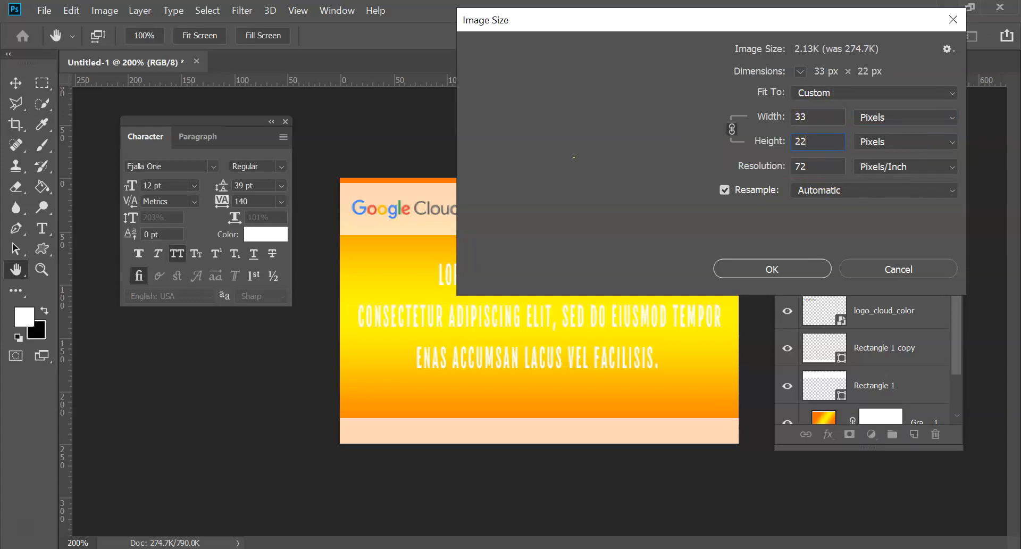
pyautogui.write('5')
pyautogui.click(797, 153)
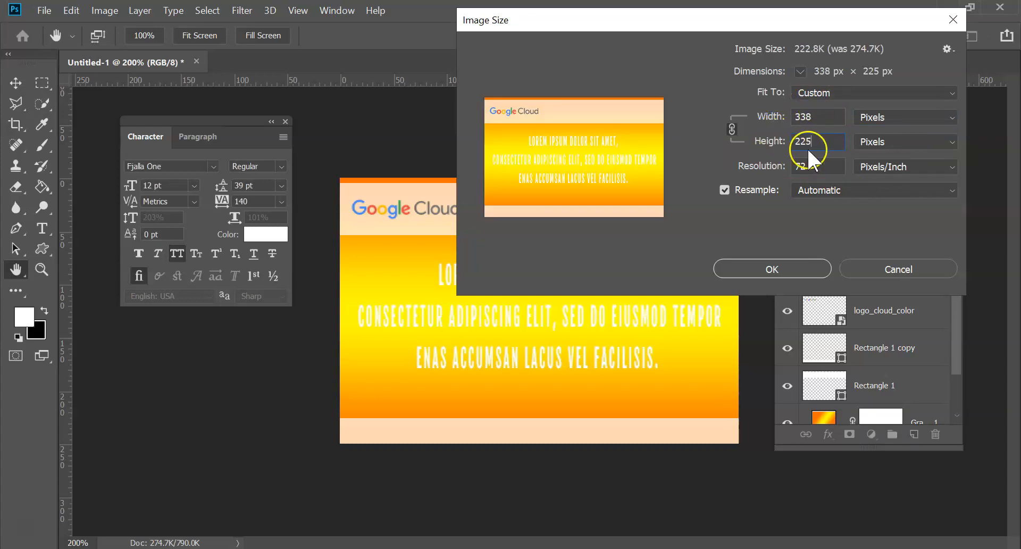
# Unlink the image proportions, set the width to 350 pixels, and apply the resize with Automatic resampling.
pyautogui.click(731, 129)
pyautogui.click(812, 117)
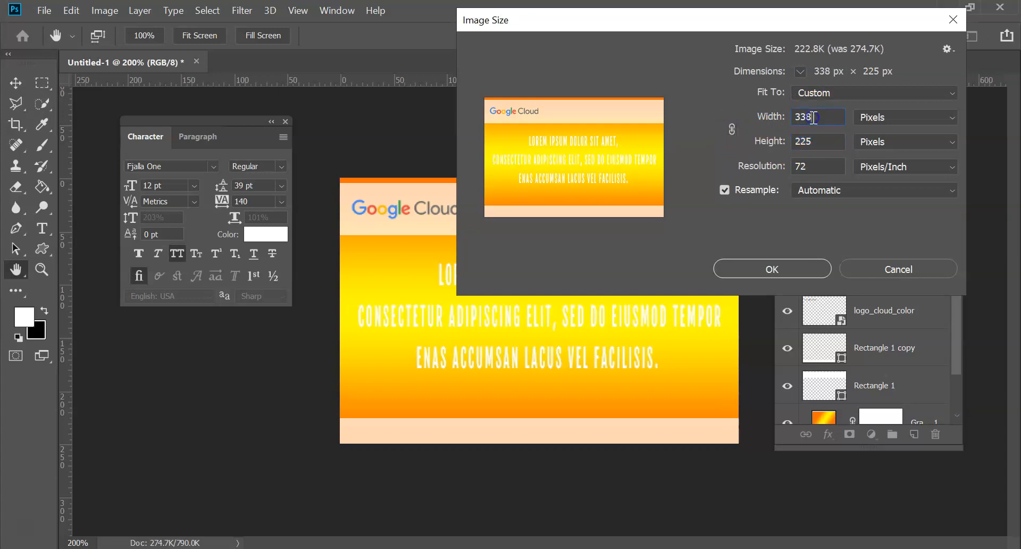
pyautogui.press('BackSpace')
pyautogui.press('BackSpace')
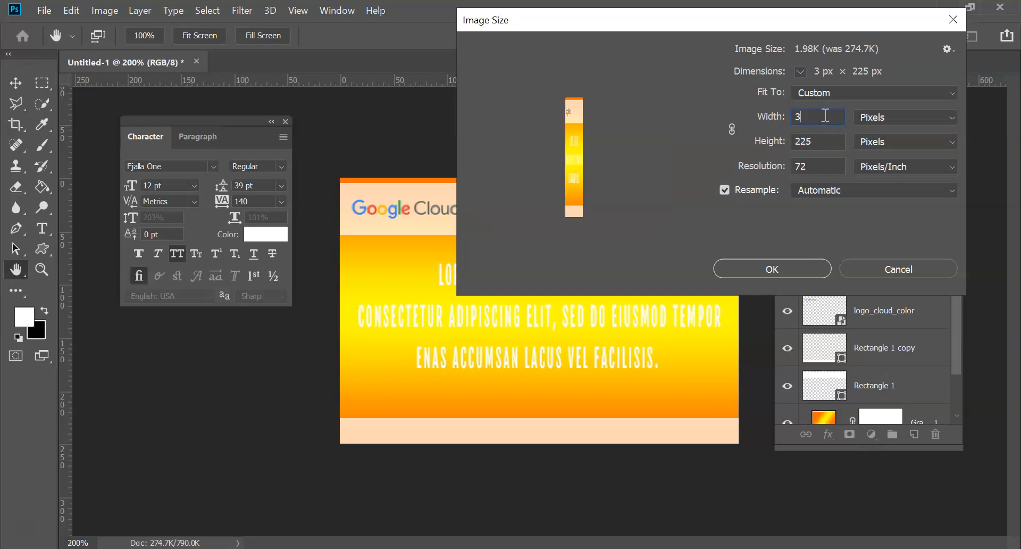
pyautogui.write('50')
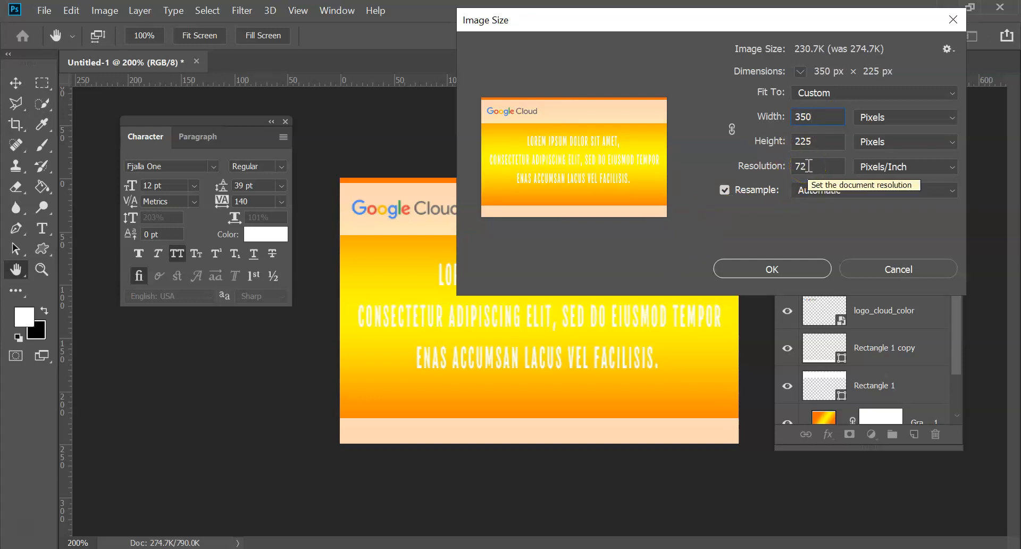
pyautogui.click(809, 166)
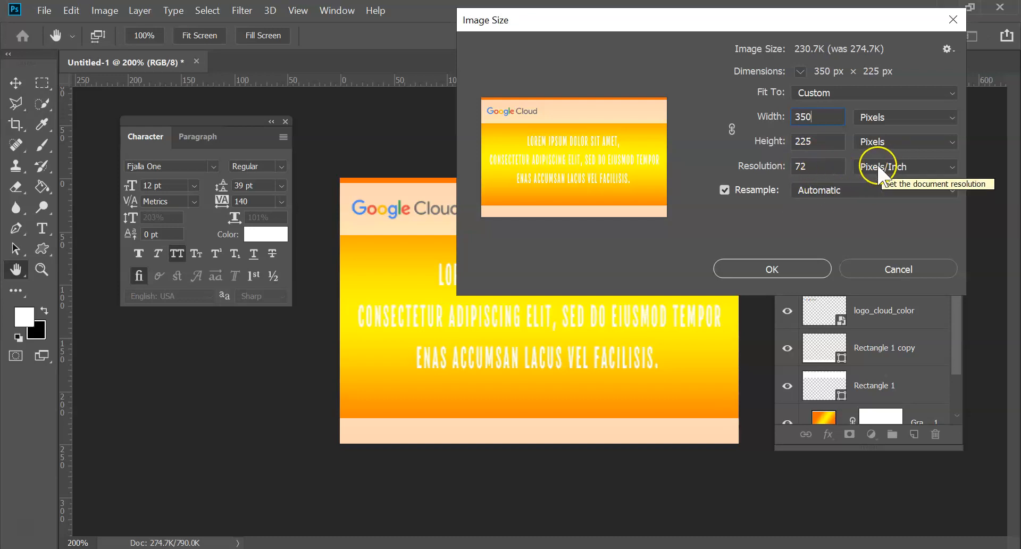
pyautogui.click(820, 194)
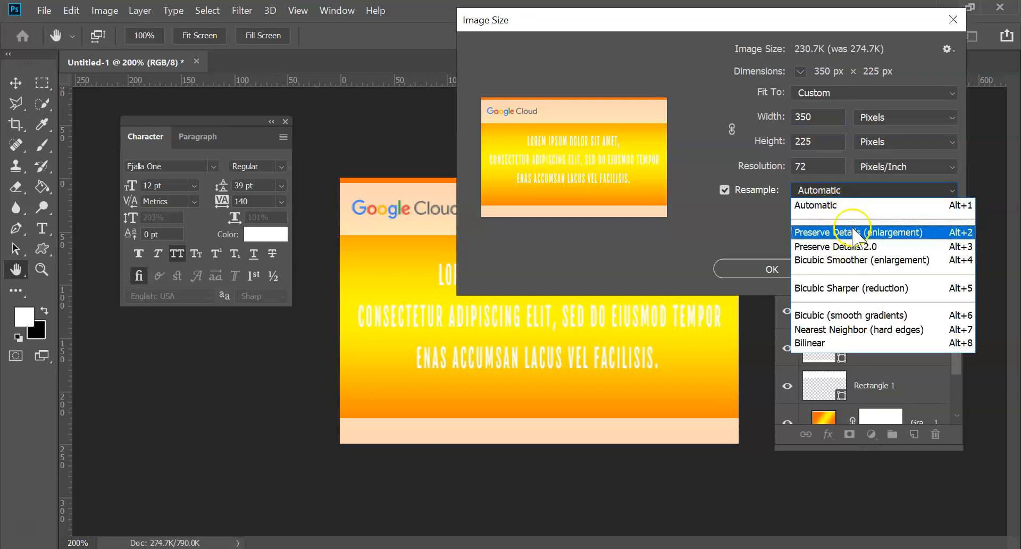
pyautogui.click(735, 219)
pyautogui.click(763, 264)
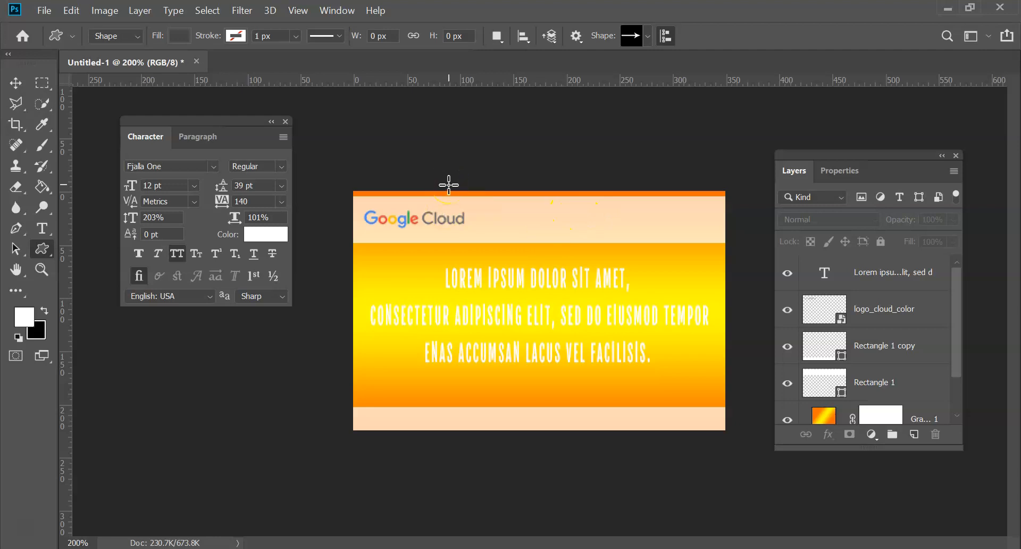
# Add a Drop Shadow effect to the Lorem ipsum text layer.
pyautogui.click(956, 294)
pyautogui.moveTo(957, 295)
pyautogui.mouseDown()
pyautogui.moveTo(958, 337)
pyautogui.moveTo(960, 282)
pyautogui.mouseUp()
pyautogui.click(834, 275)
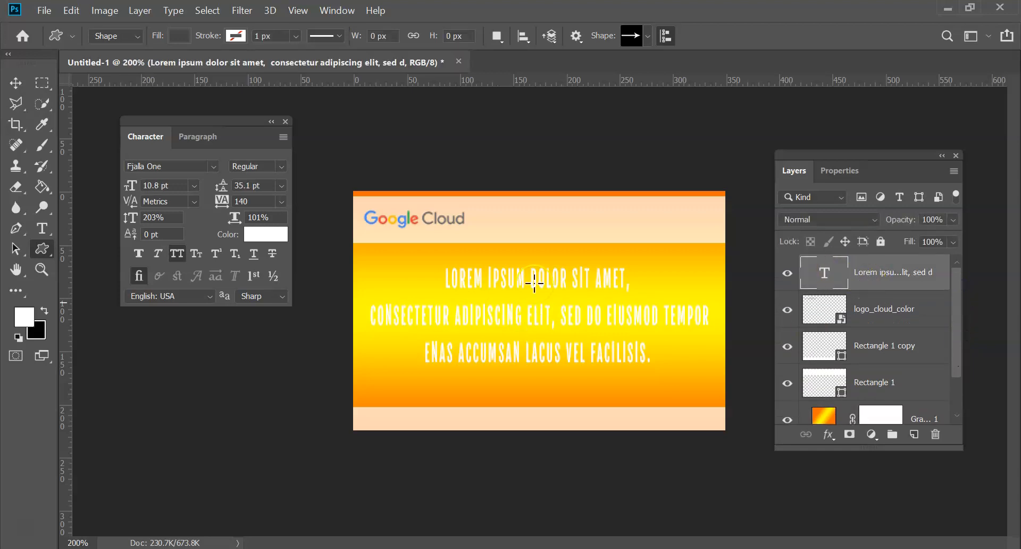
pyautogui.click(828, 436)
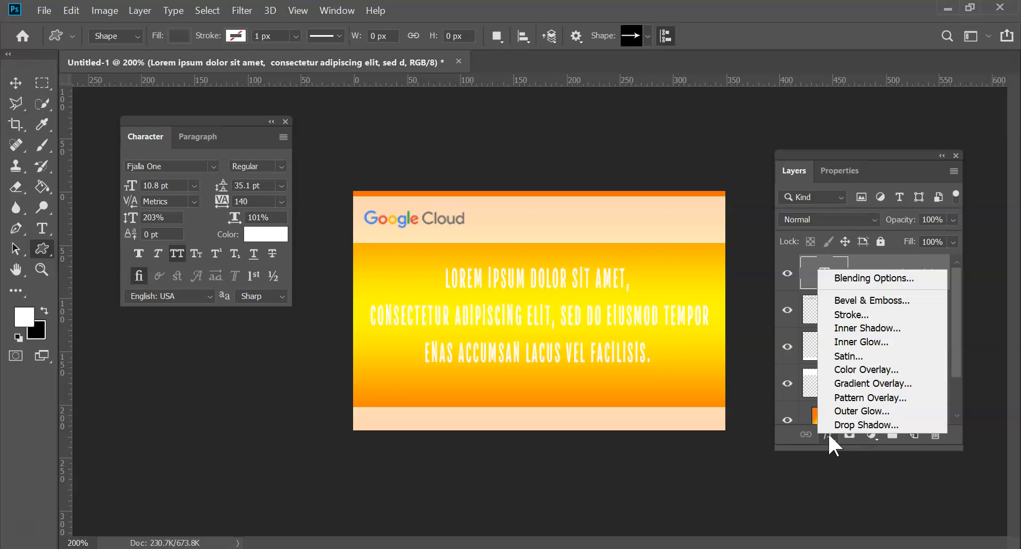
pyautogui.click(838, 425)
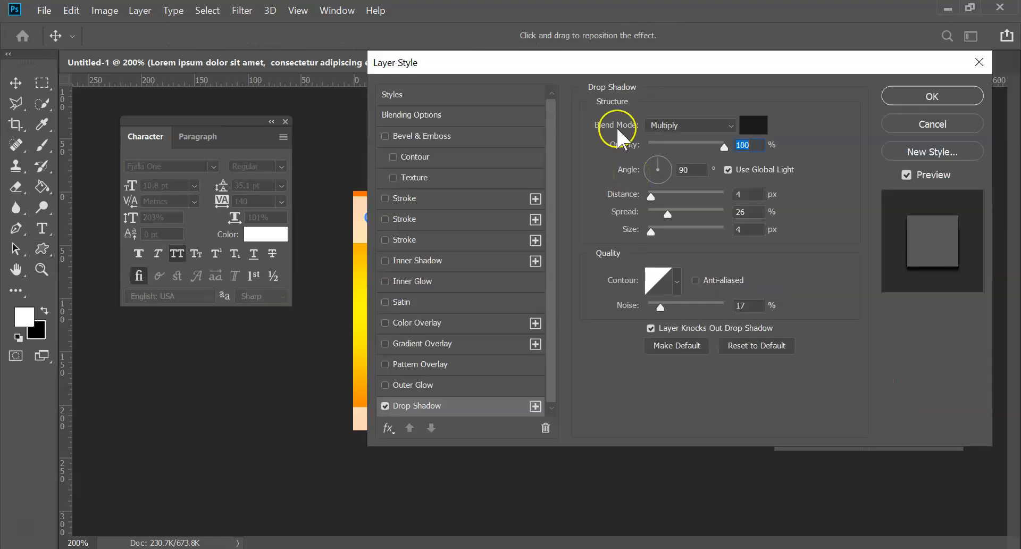
# Set the text's drop shadow opacity to 65% and its angle to 128°.
pyautogui.moveTo(612, 63); pyautogui.dragTo(844, 51)
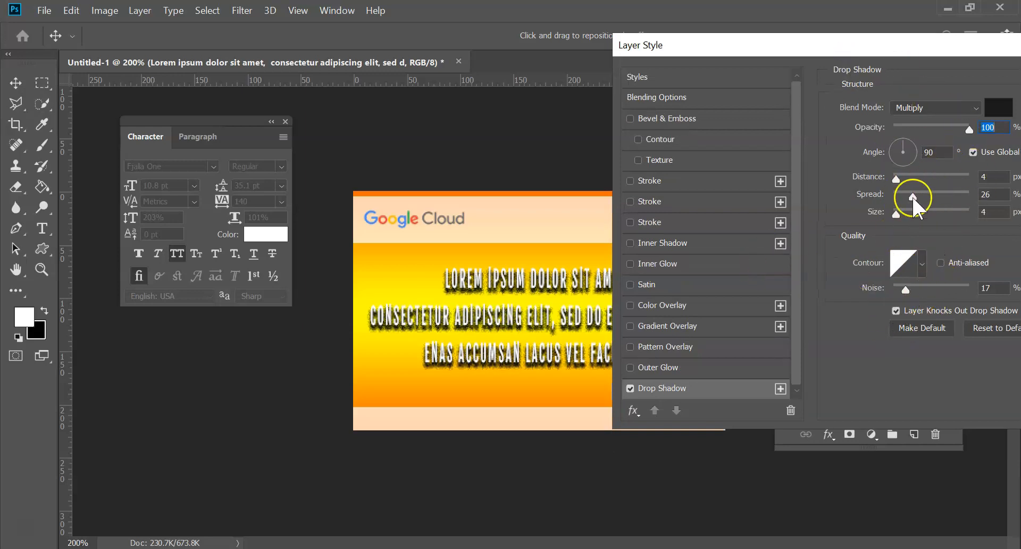
pyautogui.moveTo(864, 38); pyautogui.dragTo(847, 36)
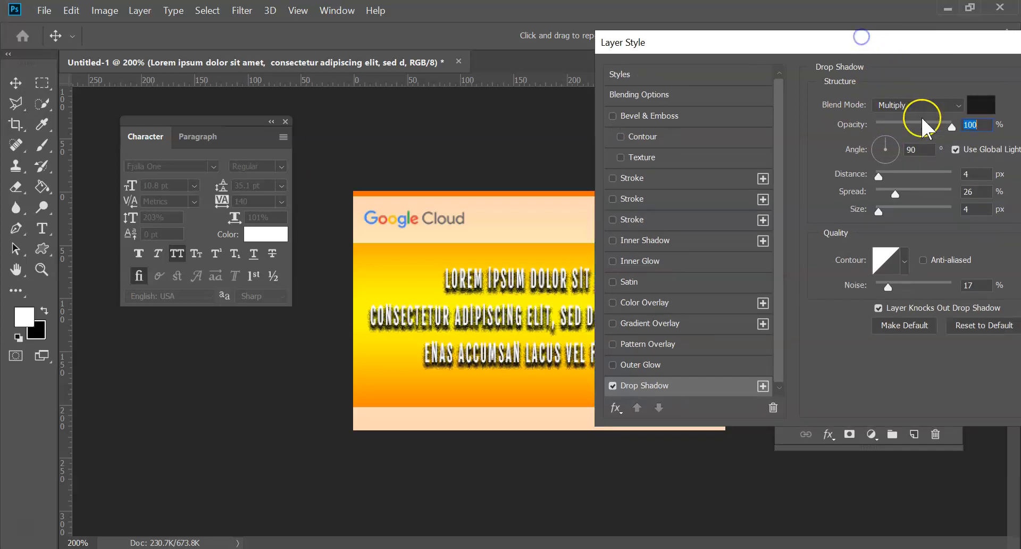
pyautogui.moveTo(951, 126); pyautogui.dragTo(923, 137)
pyautogui.click(910, 216)
pyautogui.moveTo(891, 150); pyautogui.dragTo(879, 140)
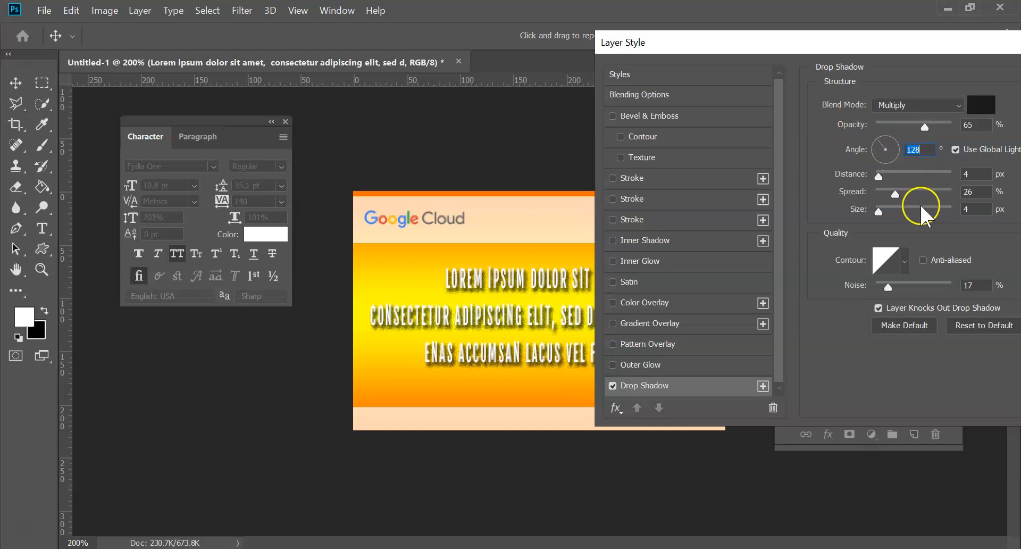
# Refine the drop shadow with an 8% spread, 3 px distance, 93° angle and 0% noise.
pyautogui.moveTo(896, 195)
pyautogui.mouseDown()
pyautogui.moveTo(882, 192)
pyautogui.moveTo(892, 181)
pyautogui.moveTo(879, 187)
pyautogui.mouseUp()
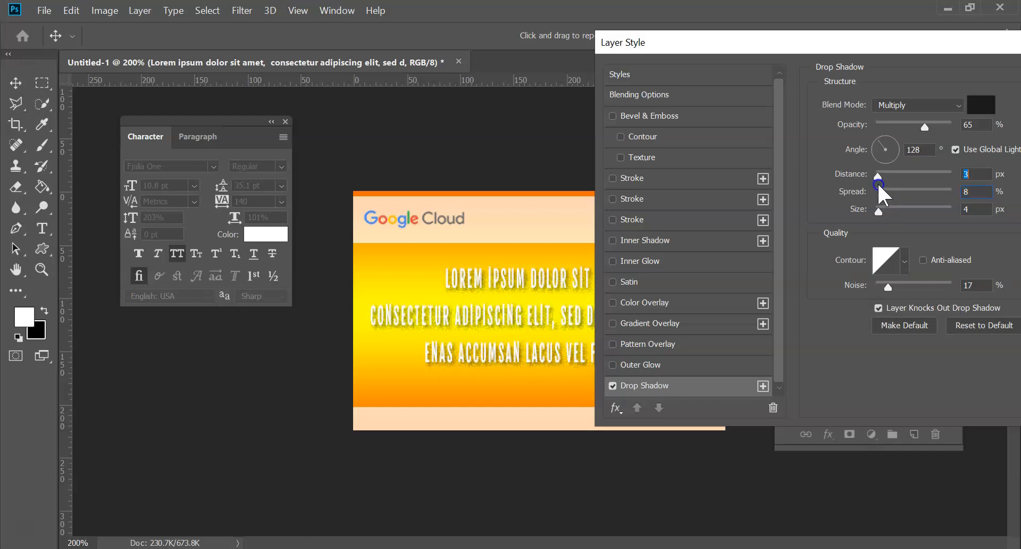
pyautogui.click(875, 134)
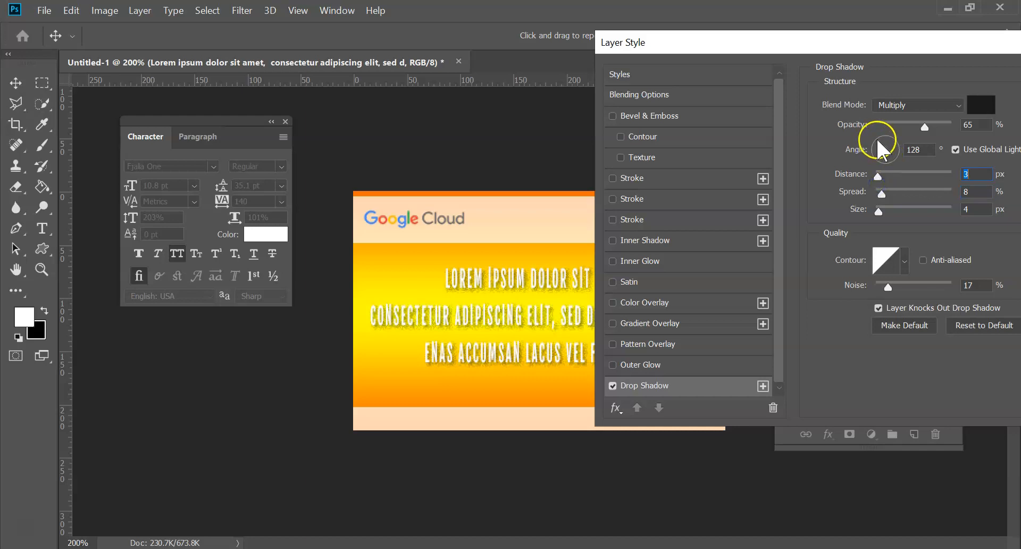
pyautogui.click(886, 139)
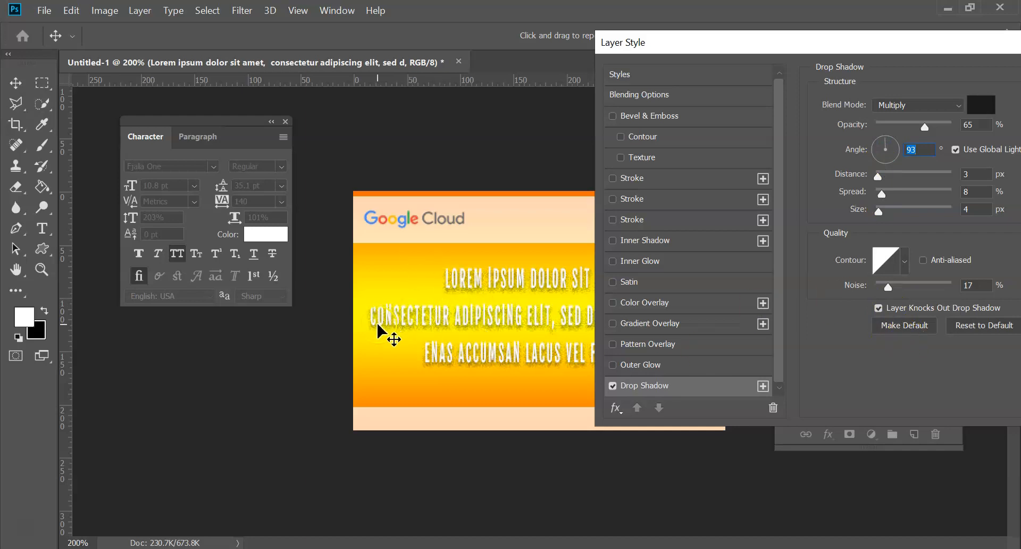
pyautogui.moveTo(890, 291); pyautogui.dragTo(885, 290)
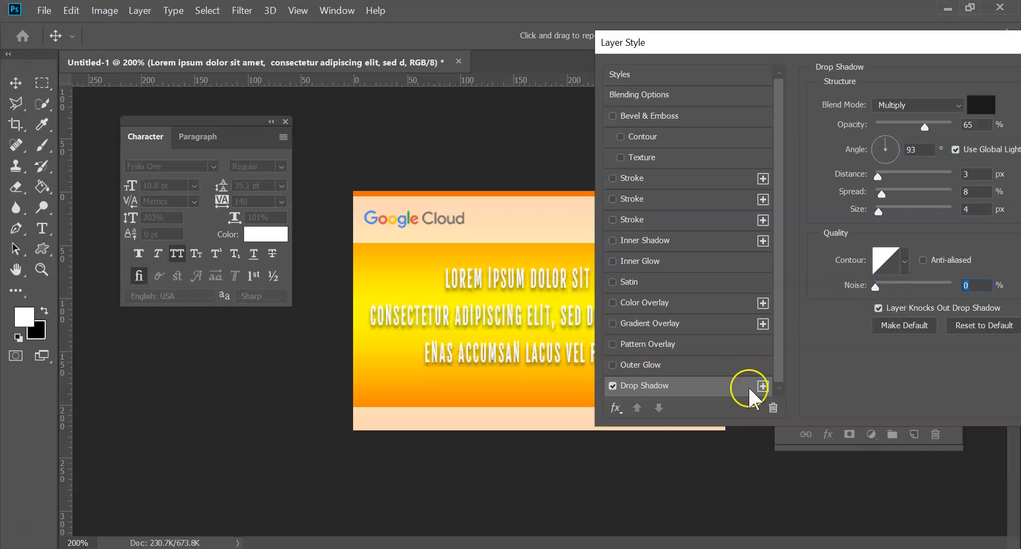
# Turn the drop shadow off and on again to compare the banner text with and without it.
pyautogui.moveTo(716, 51); pyautogui.dragTo(834, 14)
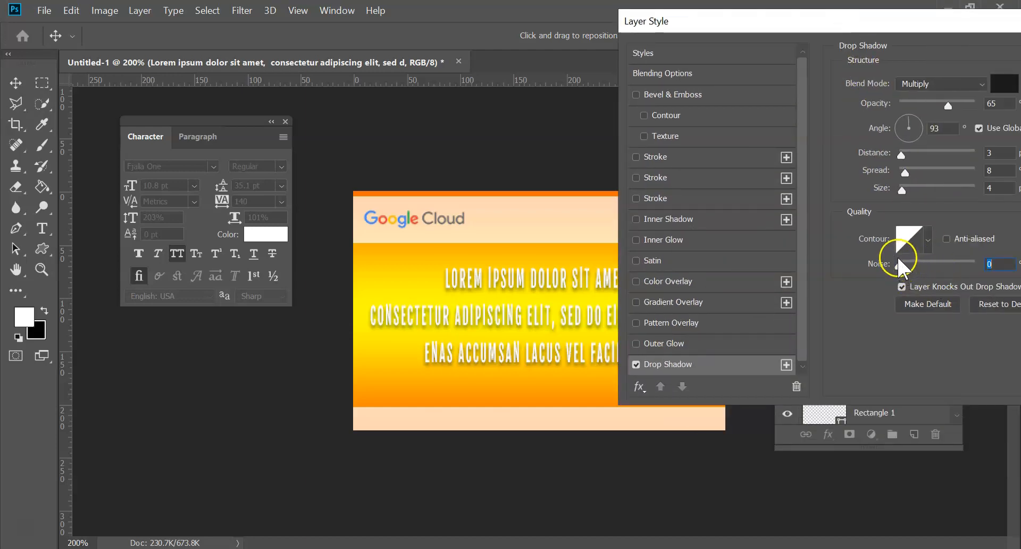
pyautogui.click(636, 364)
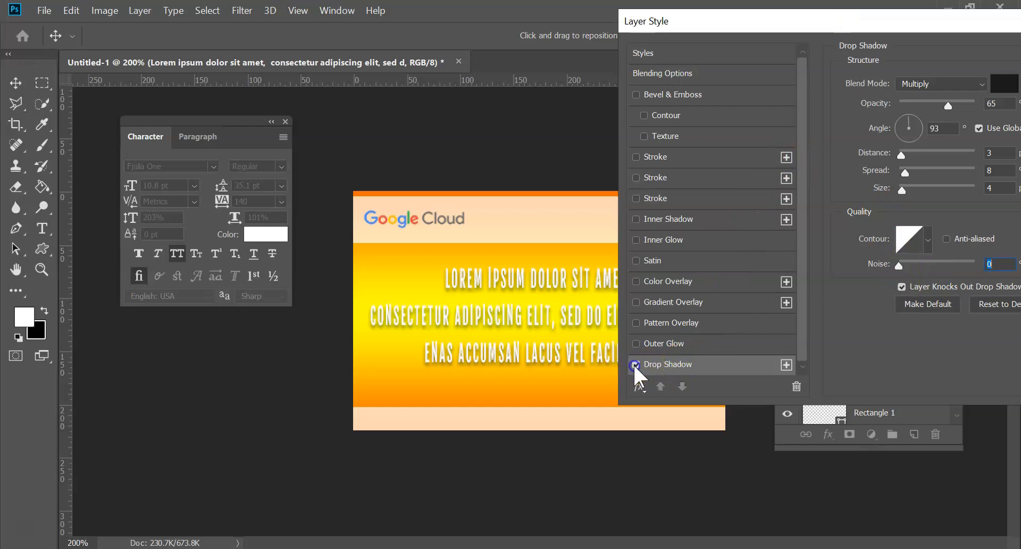
pyautogui.click(635, 364)
pyautogui.click(635, 365)
pyautogui.click(636, 365)
pyautogui.moveTo(745, 21); pyautogui.dragTo(540, 46)
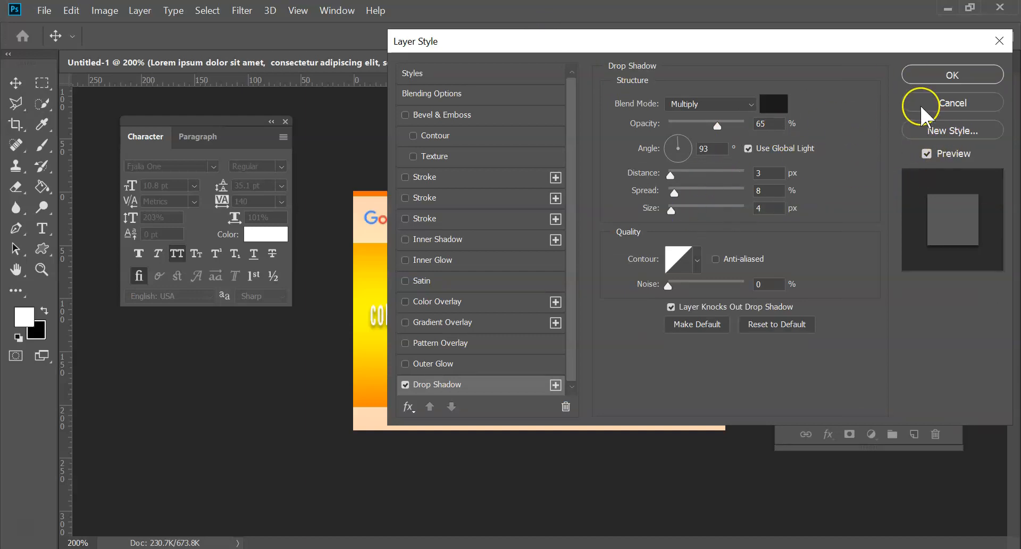
pyautogui.moveTo(910, 39); pyautogui.dragTo(997, 61)
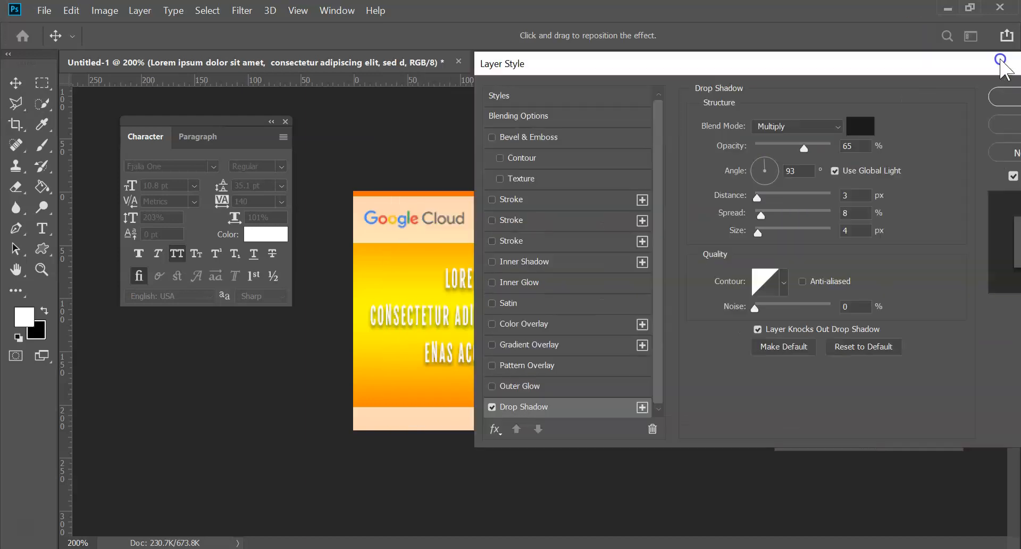
# Add a 1 px black outside stroke at 100% opacity to the Lorem ipsum text and apply the layer style.
pyautogui.click(491, 199)
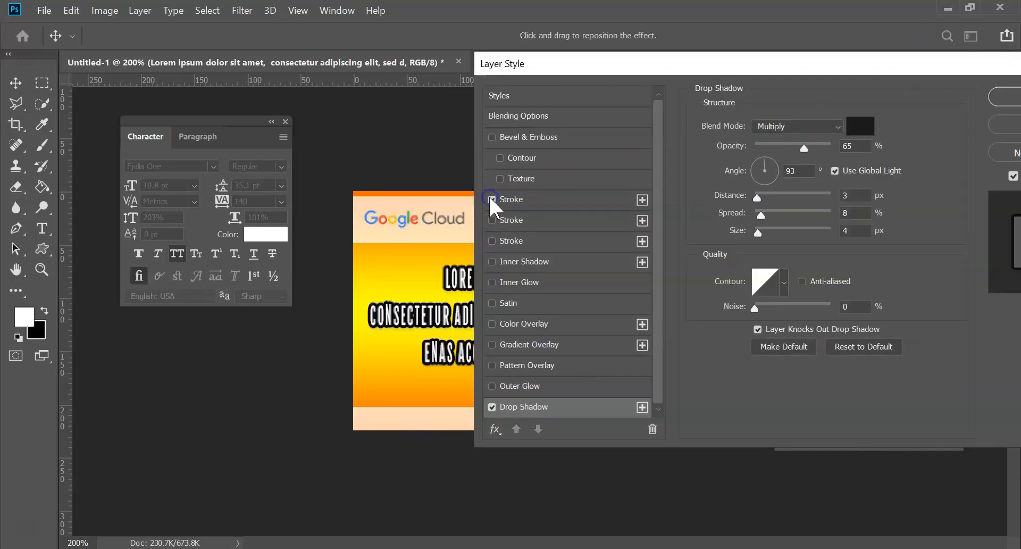
pyautogui.moveTo(734, 68); pyautogui.dragTo(845, 81)
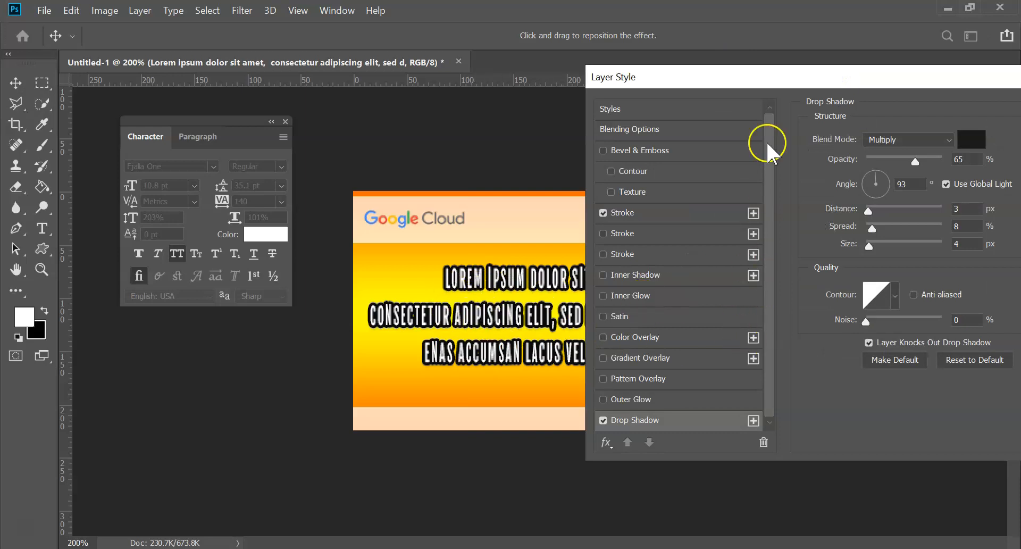
pyautogui.moveTo(766, 78); pyautogui.dragTo(746, 67)
pyautogui.click(649, 206)
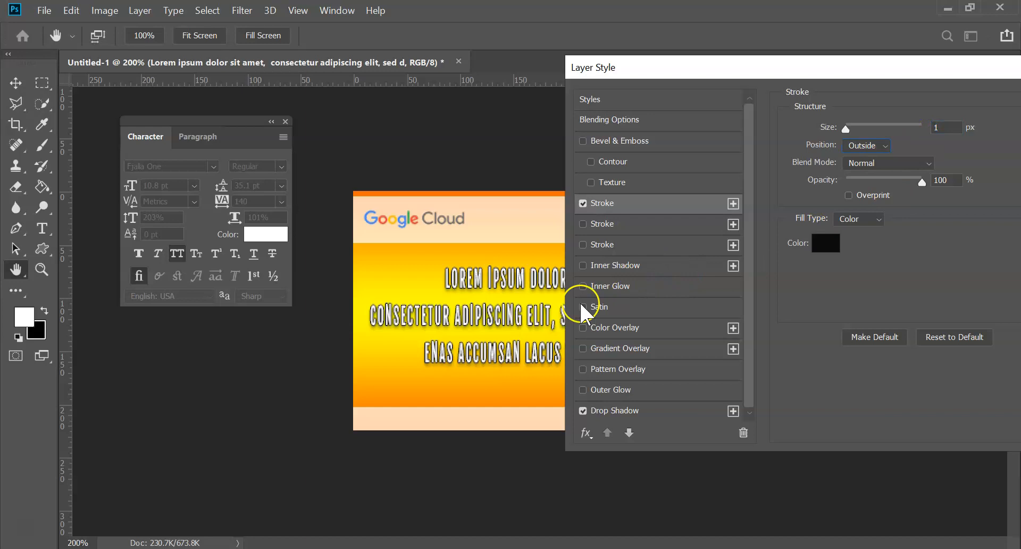
pyautogui.moveTo(736, 69); pyautogui.dragTo(651, 59)
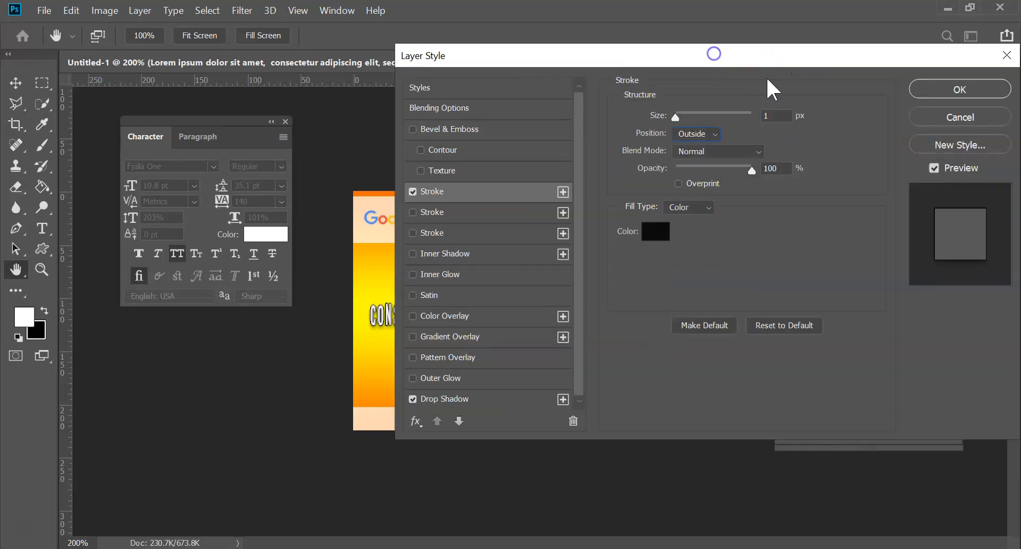
pyautogui.click(920, 93)
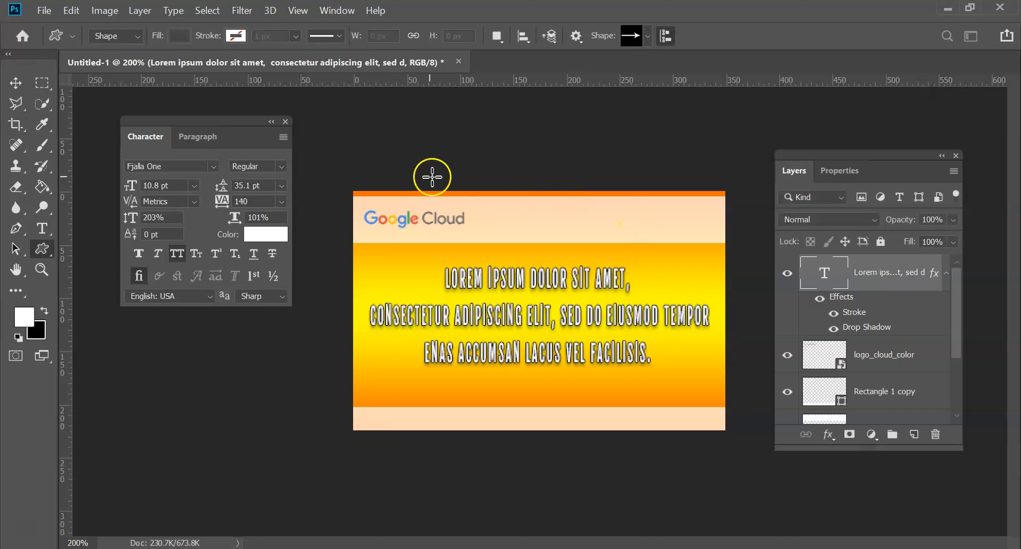
# Examine the outlined and shadowed banner text at several magnifications.
pyautogui.scroll(1, 642, 316)
pyautogui.scroll(-1, 642, 316)
pyautogui.scroll(-4, 648, 309)
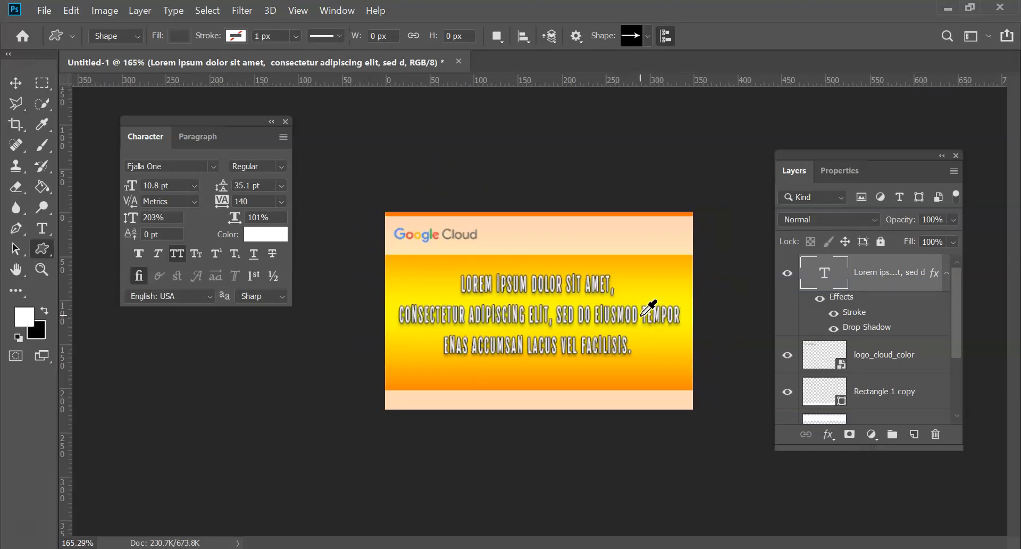
pyautogui.scroll(-1, 650, 308)
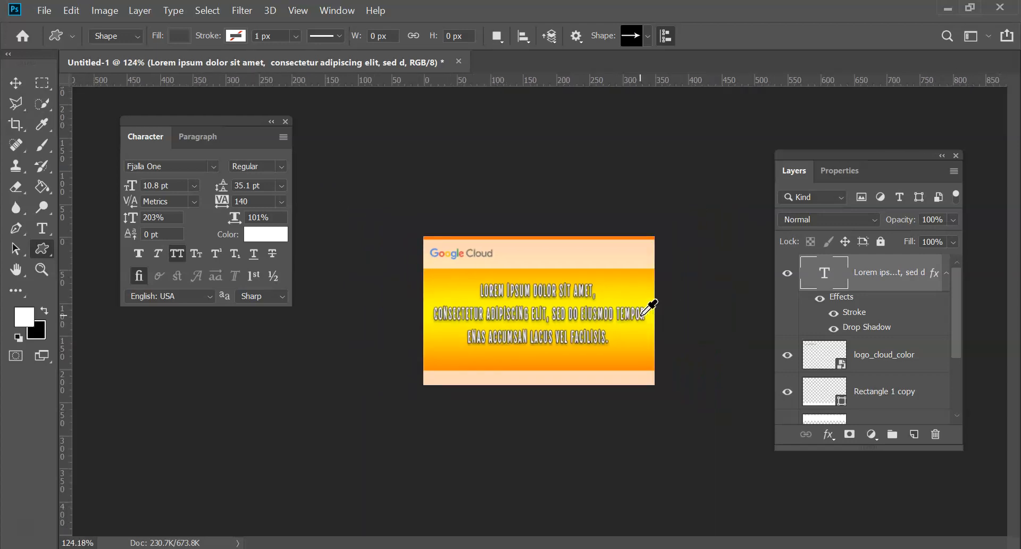
pyautogui.scroll(5, 650, 307)
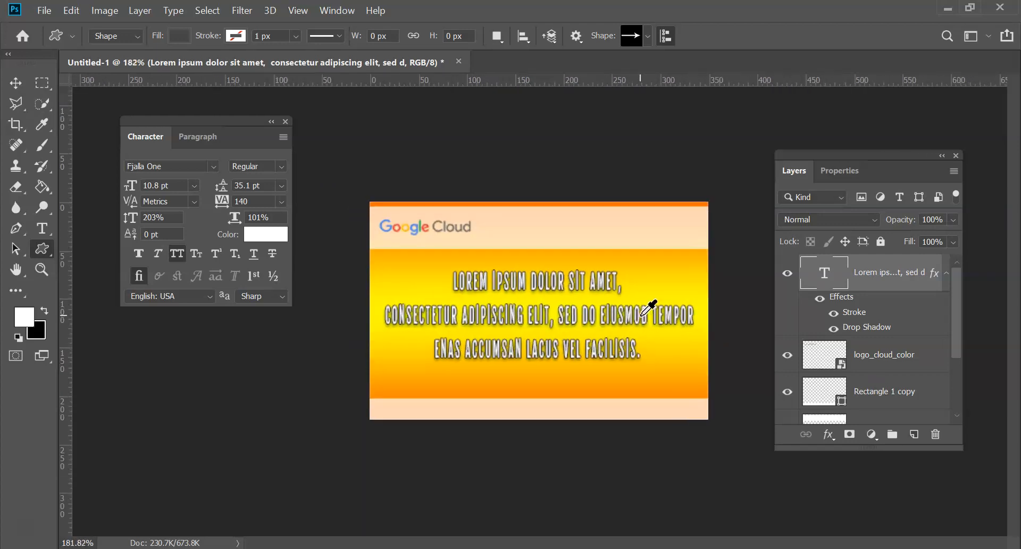
pyautogui.scroll(3, 650, 308)
pyautogui.scroll(-4, 650, 303)
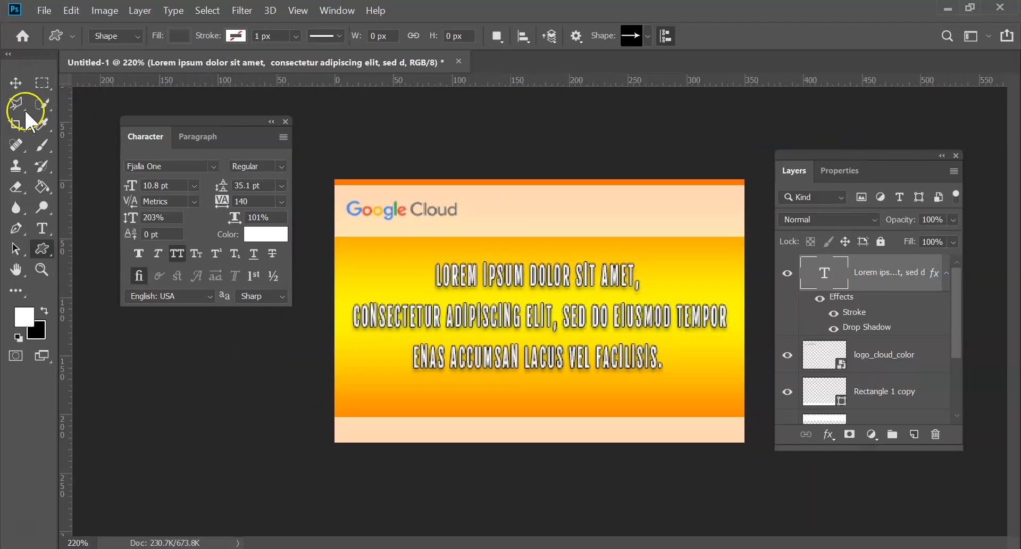
# Deselect the text layer and choose the solid cloud preset for the Custom Shape tool.
pyautogui.click(13, 84)
pyautogui.click(229, 365)
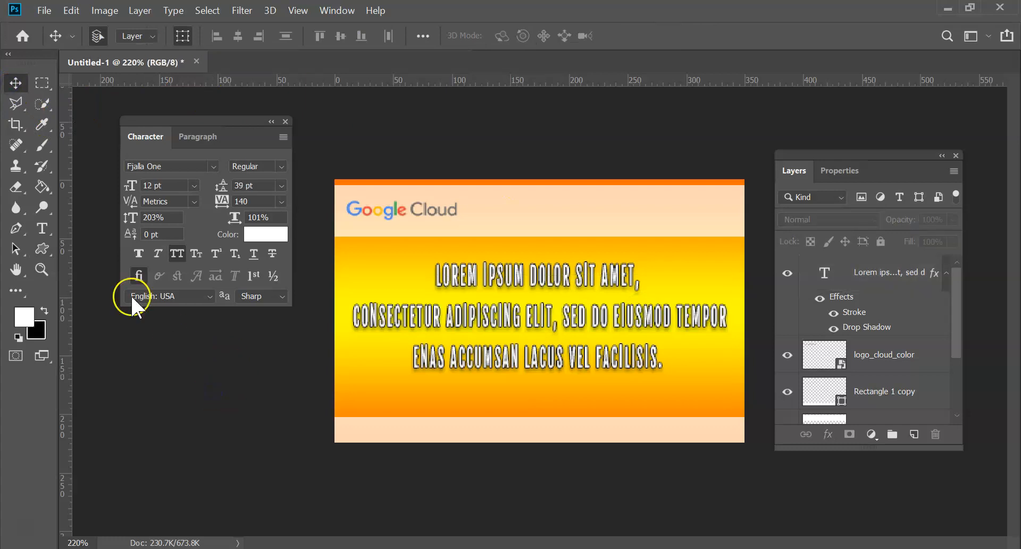
pyautogui.click(39, 250)
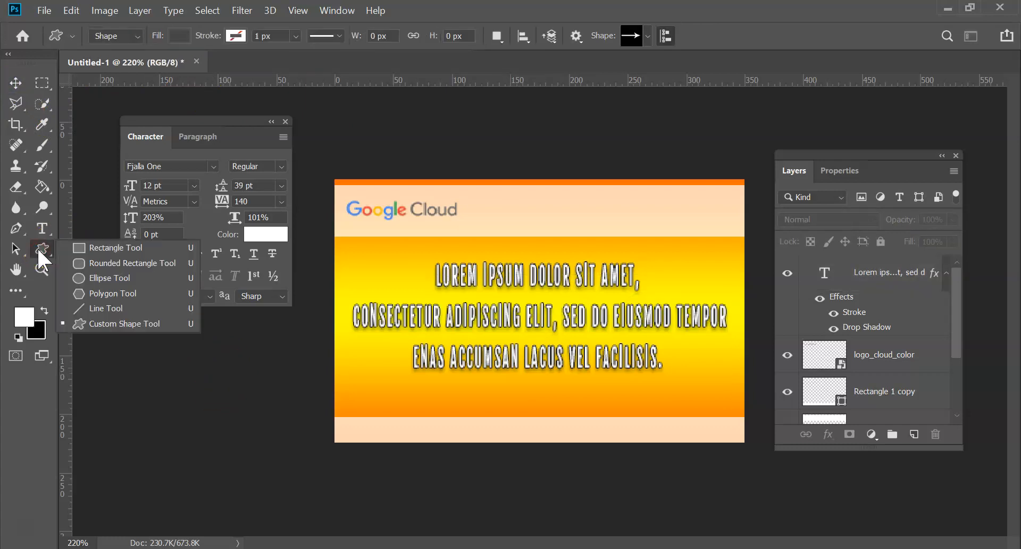
pyautogui.click(116, 322)
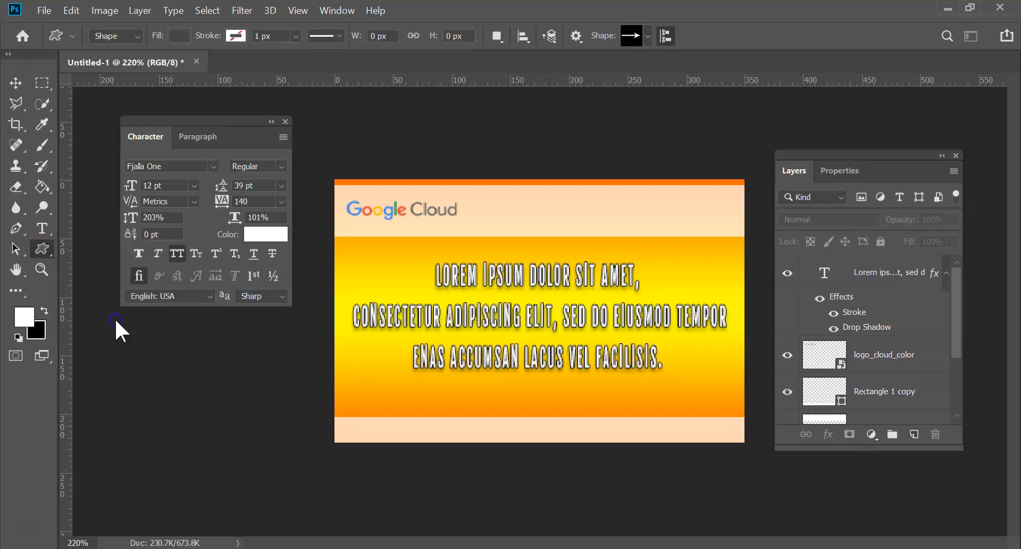
pyautogui.click(648, 35)
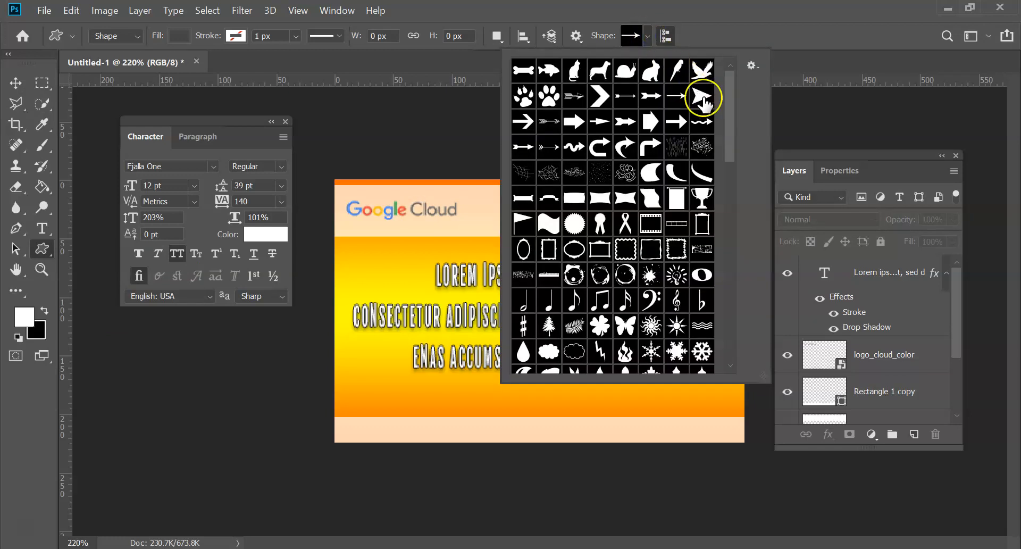
pyautogui.moveTo(729, 103)
pyautogui.mouseDown()
pyautogui.moveTo(719, 147)
pyautogui.moveTo(723, 130)
pyautogui.moveTo(725, 272)
pyautogui.moveTo(736, 89)
pyautogui.mouseUp()
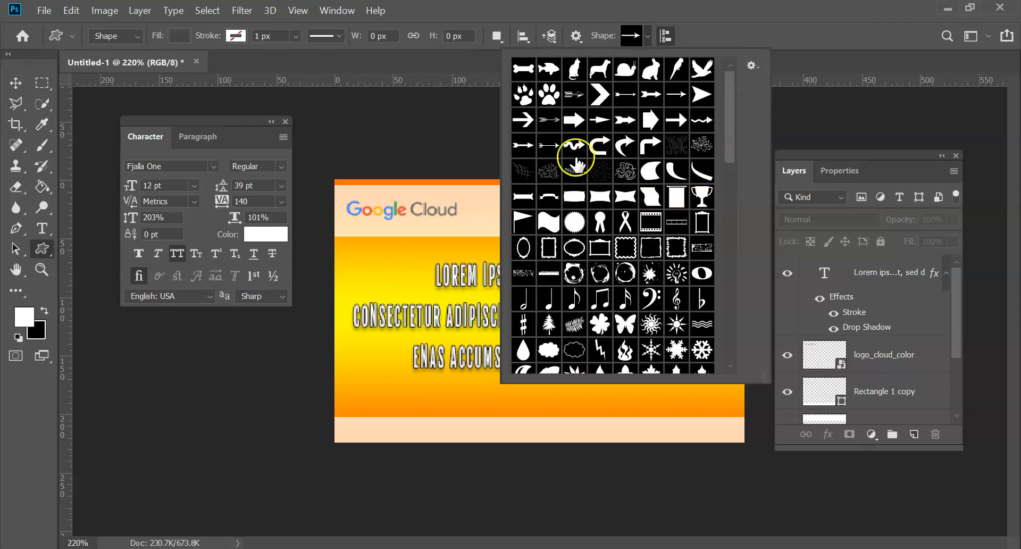
pyautogui.click(751, 64)
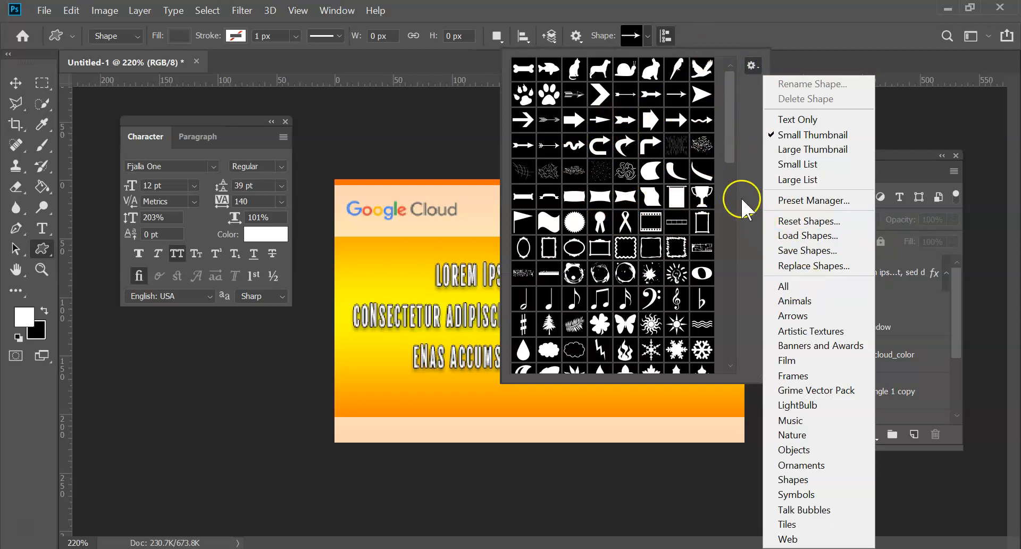
pyautogui.click(731, 159)
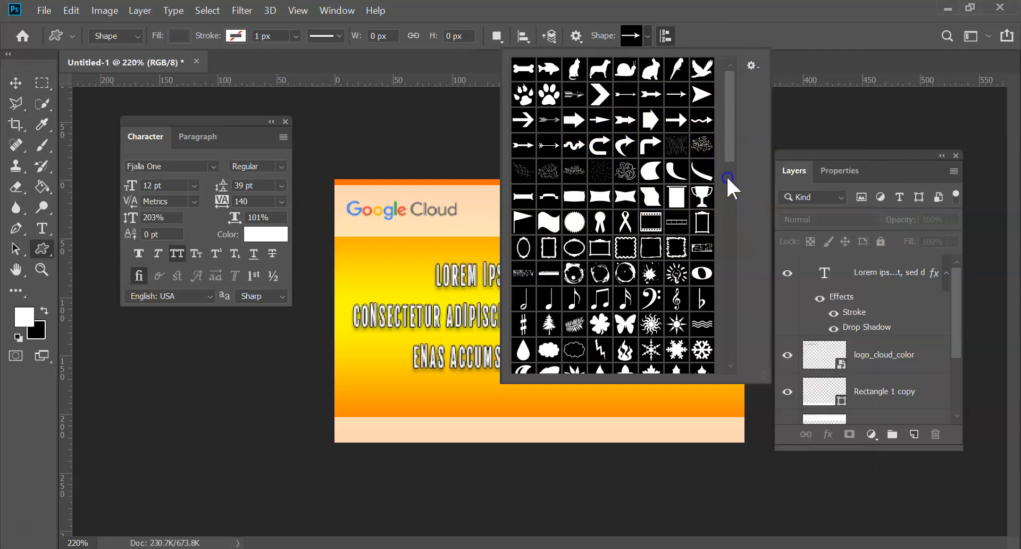
pyautogui.scroll(-4, 728, 178)
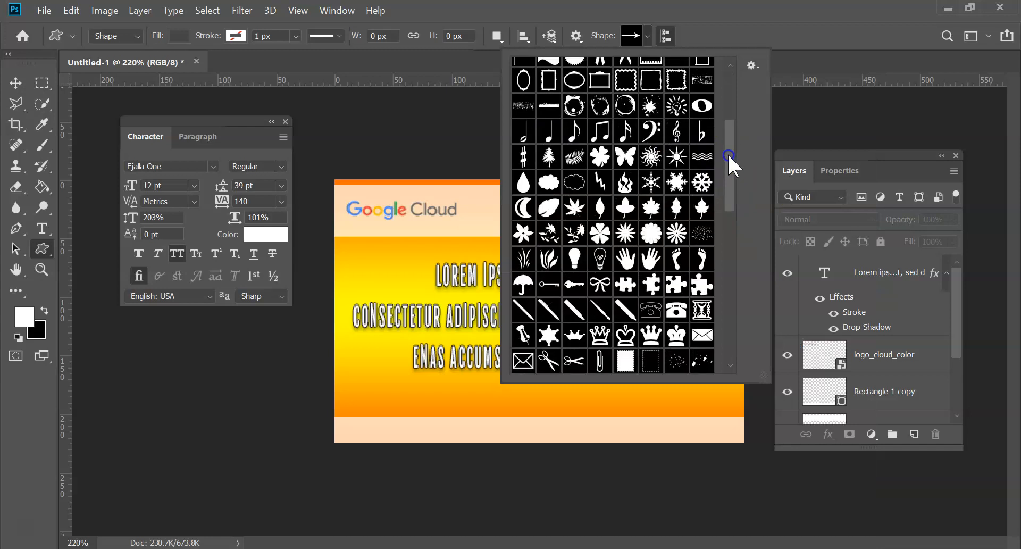
pyautogui.moveTo(728, 155)
pyautogui.mouseDown()
pyautogui.moveTo(725, 169)
pyautogui.moveTo(722, 147)
pyautogui.mouseUp()
pyautogui.click(549, 204)
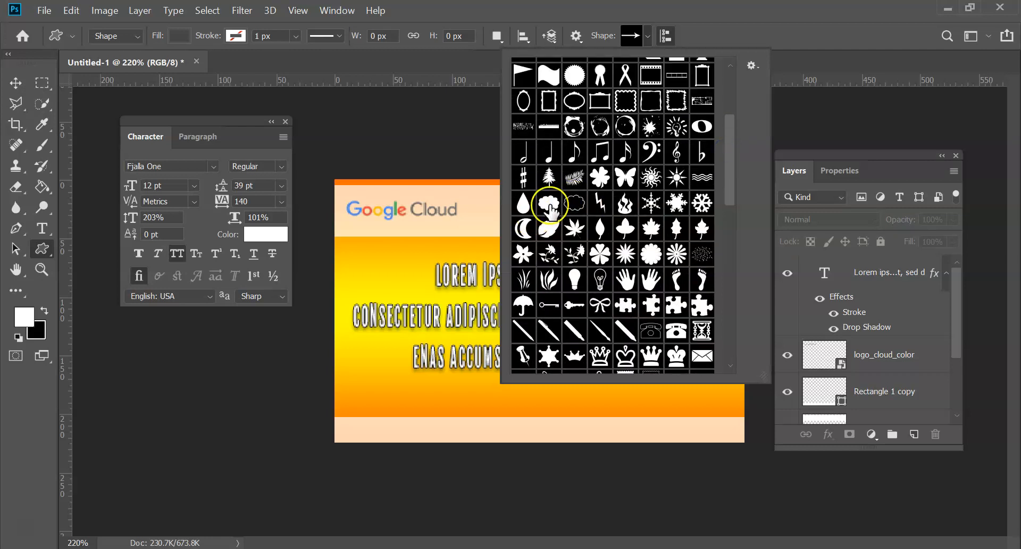
# Draw a cloud shape about 57 × 43 px on the banner and move it to the banner's upper-right area.
pyautogui.click(471, 224)
pyautogui.moveTo(469, 223)
pyautogui.mouseDown()
pyautogui.moveTo(535, 250)
pyautogui.moveTo(536, 274)
pyautogui.mouseUp()
pyautogui.click(87, 96)
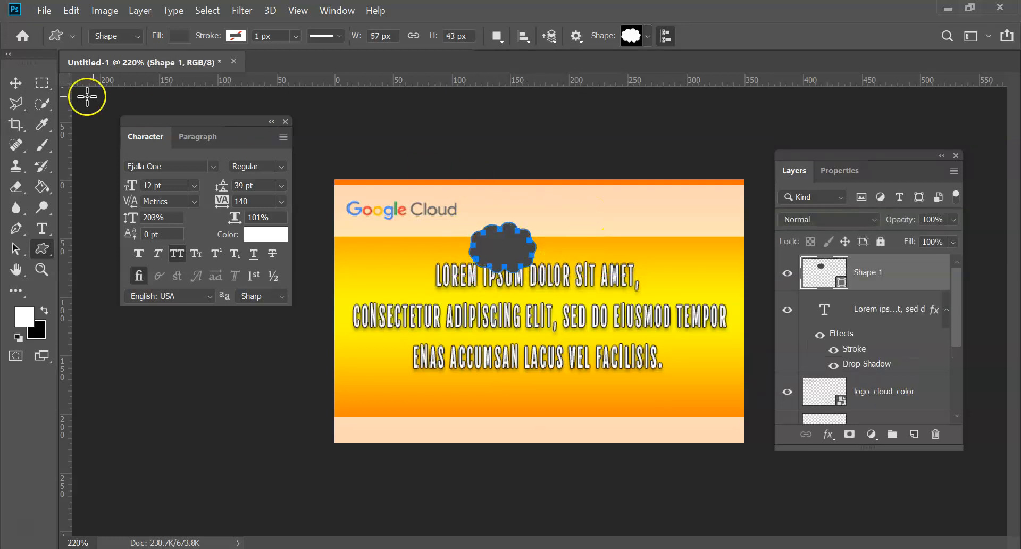
pyautogui.click(19, 82)
pyautogui.moveTo(495, 237); pyautogui.dragTo(655, 229)
# Recolor the cloud shape with the pale pink fill efdfdf.
pyautogui.doubleClick(831, 269)
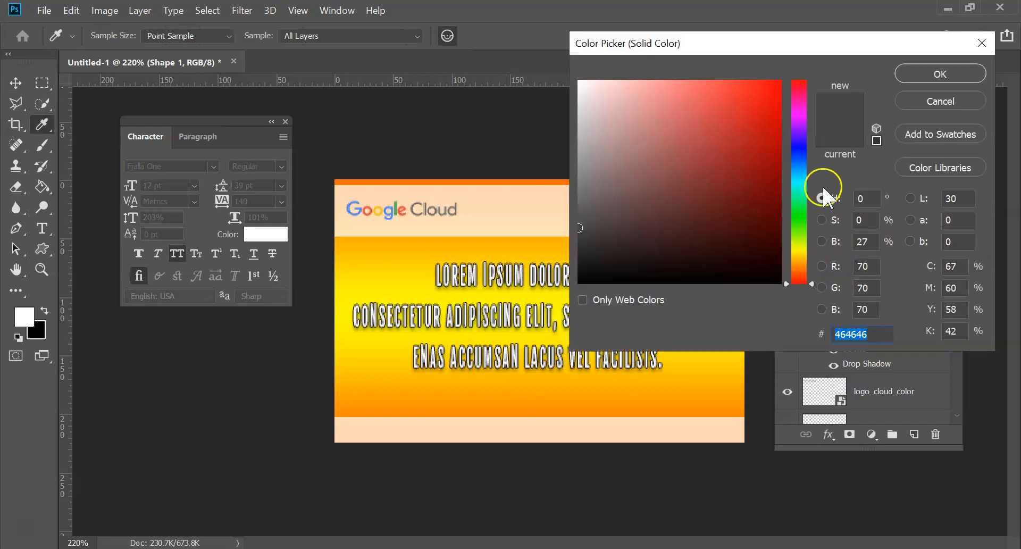
pyautogui.moveTo(729, 44); pyautogui.dragTo(868, 117)
pyautogui.click(731, 166)
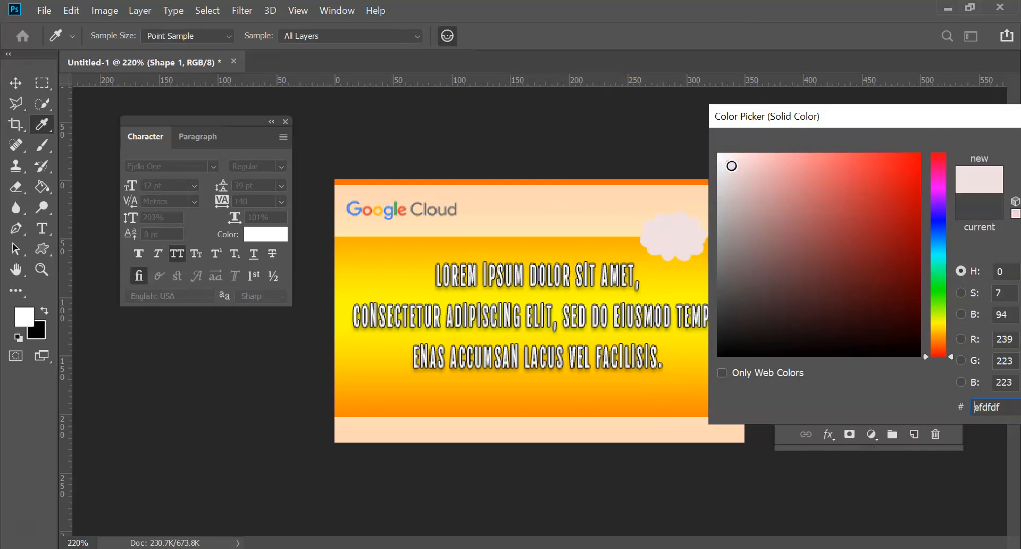
pyautogui.moveTo(764, 126); pyautogui.dragTo(685, 109)
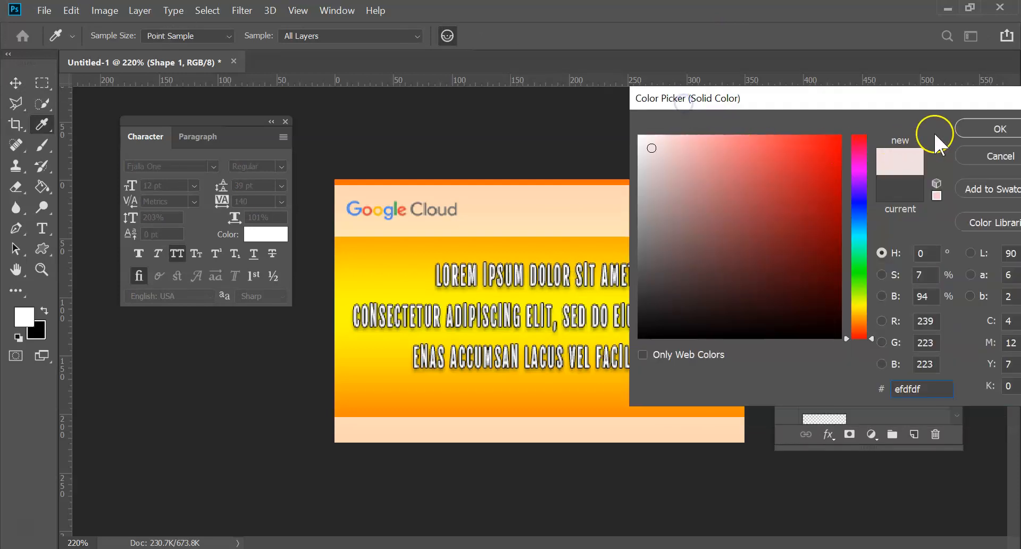
pyautogui.click(966, 131)
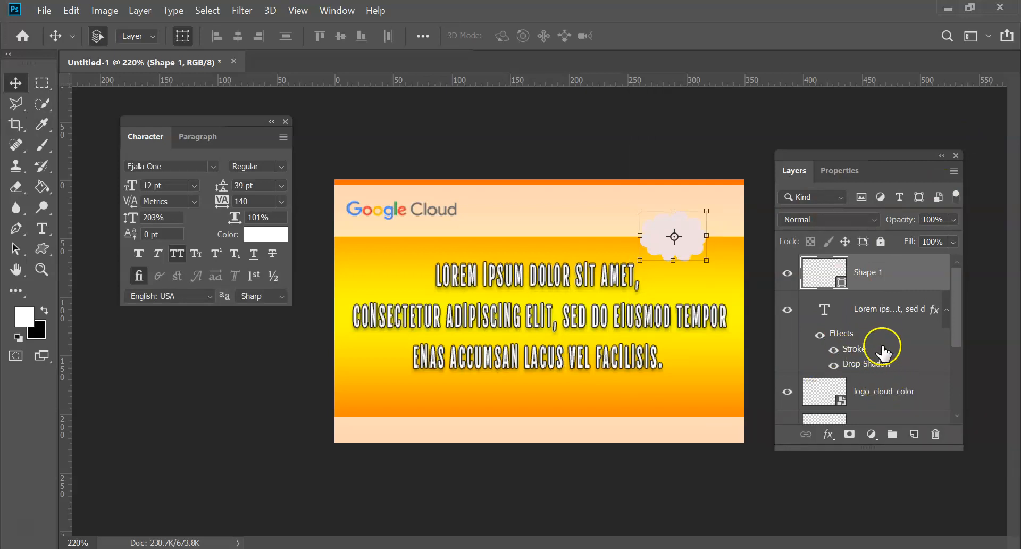
# Copy the text layer's Stroke and Drop Shadow effects to the cloud shape's layer.
pyautogui.click(850, 341)
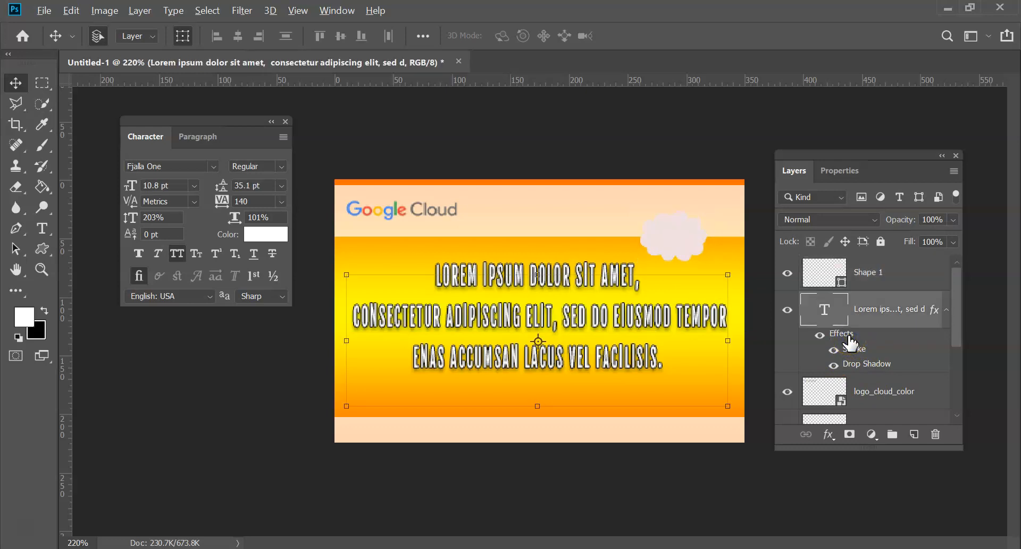
pyautogui.moveTo(850, 341)
pyautogui.mouseDown()
pyautogui.moveTo(864, 343)
pyautogui.moveTo(877, 283)
pyautogui.mouseUp()
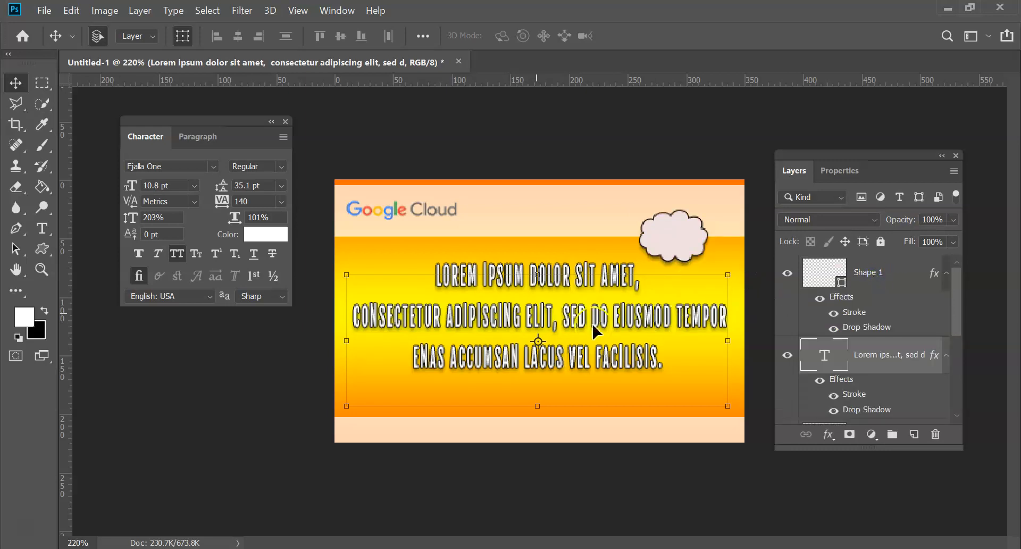
pyautogui.click(721, 252)
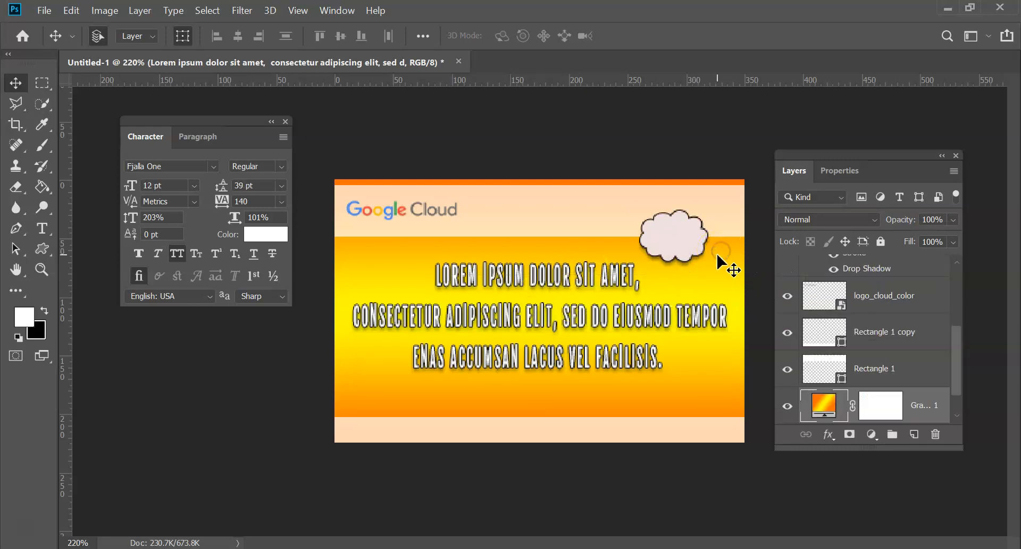
pyautogui.click(645, 247)
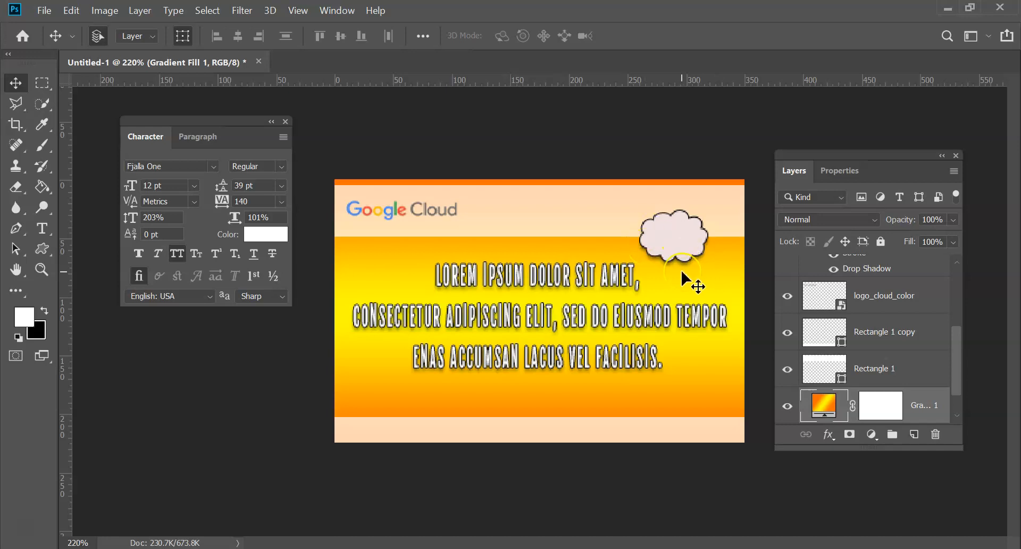
pyautogui.click(707, 275)
pyautogui.click(481, 311)
pyautogui.click(437, 229)
pyautogui.click(564, 448)
pyautogui.click(286, 391)
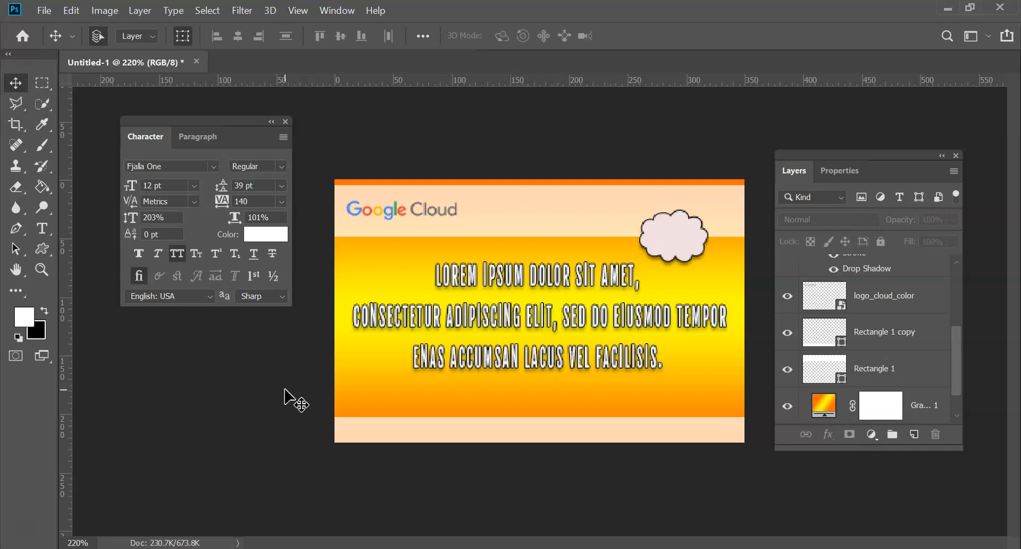
pyautogui.click(277, 388)
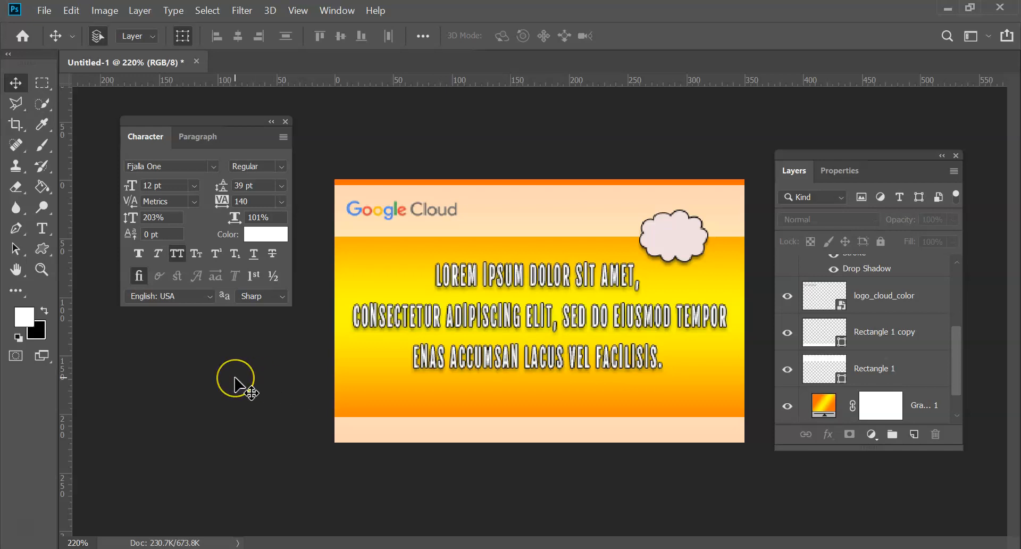